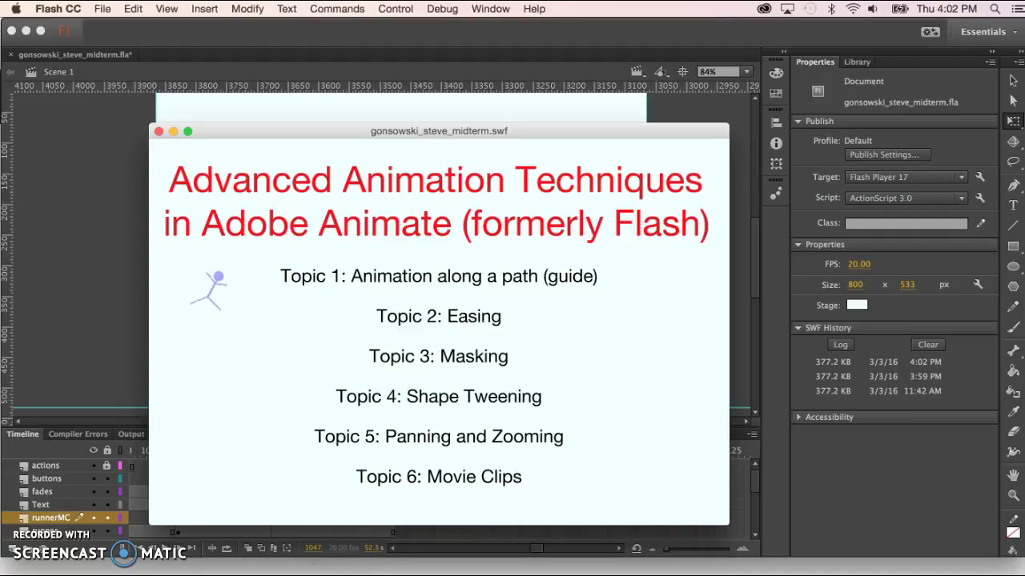
Leave the movie preview and scrub the frames around 1040 to compare the graphic symbol runner with the movie clip runner
{"action": "left_click", "coordinate": [275, 456]}
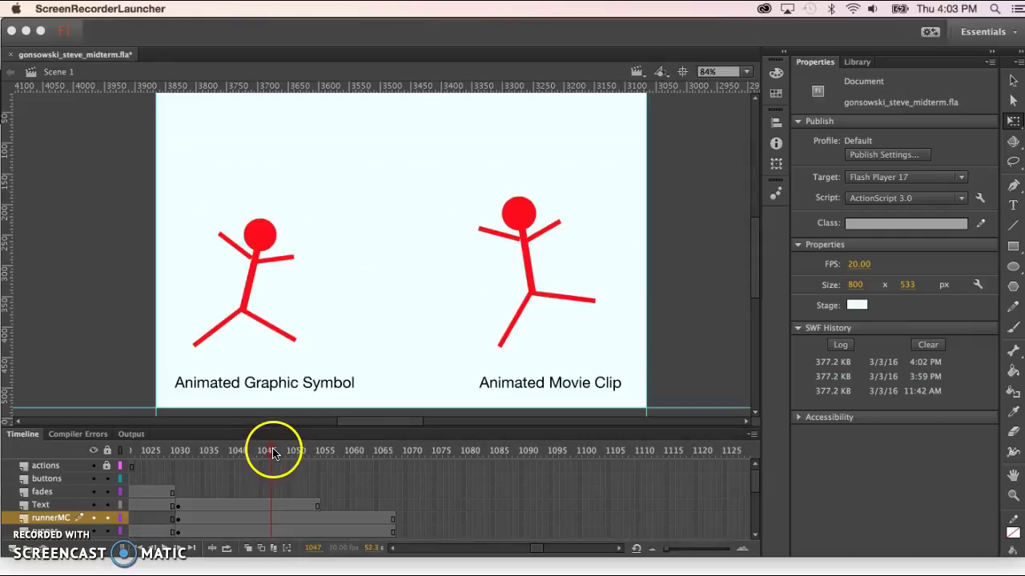
{"action": "left_click", "coordinate": [237, 453]}
{"action": "mouse_move", "coordinate": [230, 454]}
{"action": "left_mouse_down"}
{"action": "mouse_move", "coordinate": [263, 451]}
{"action": "mouse_move", "coordinate": [240, 455]}
{"action": "mouse_move", "coordinate": [246, 463]}
{"action": "left_mouse_up"}
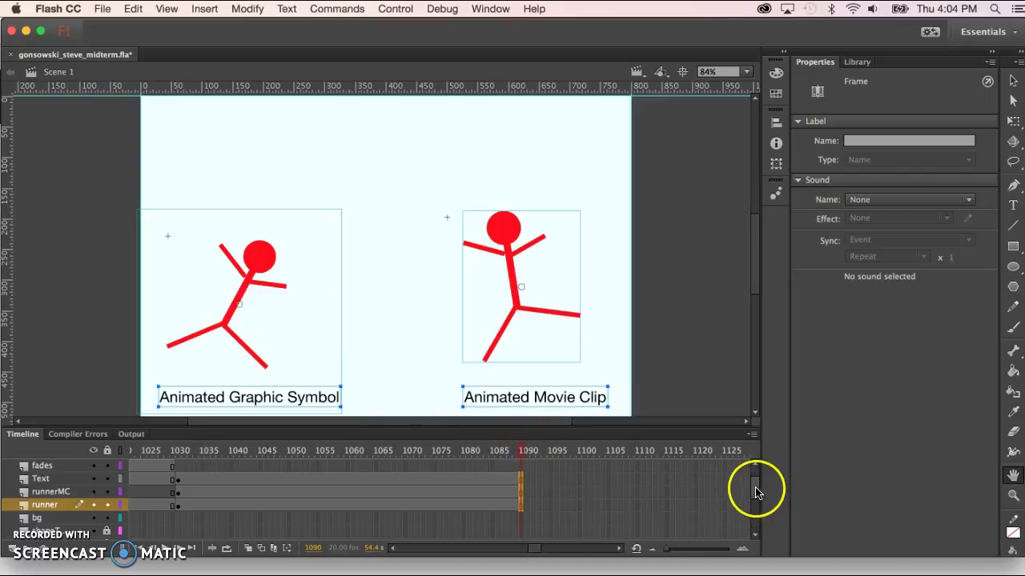
Add a stop(); script to frame 1090 of the actions layer
{"action": "left_click_drag", "start_coordinate": [757, 487], "coordinate": [757, 476]}
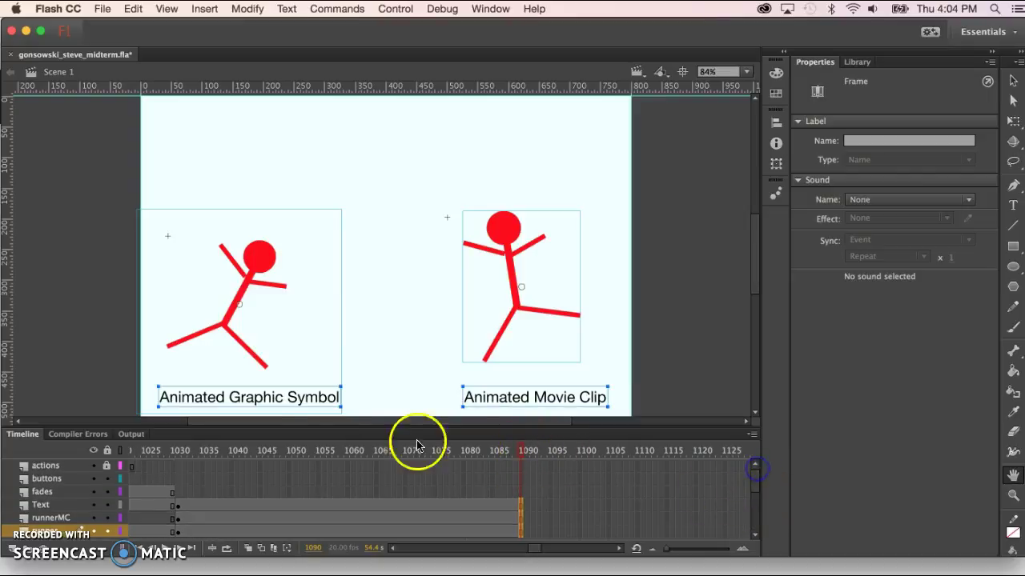
{"action": "left_click", "coordinate": [520, 464]}
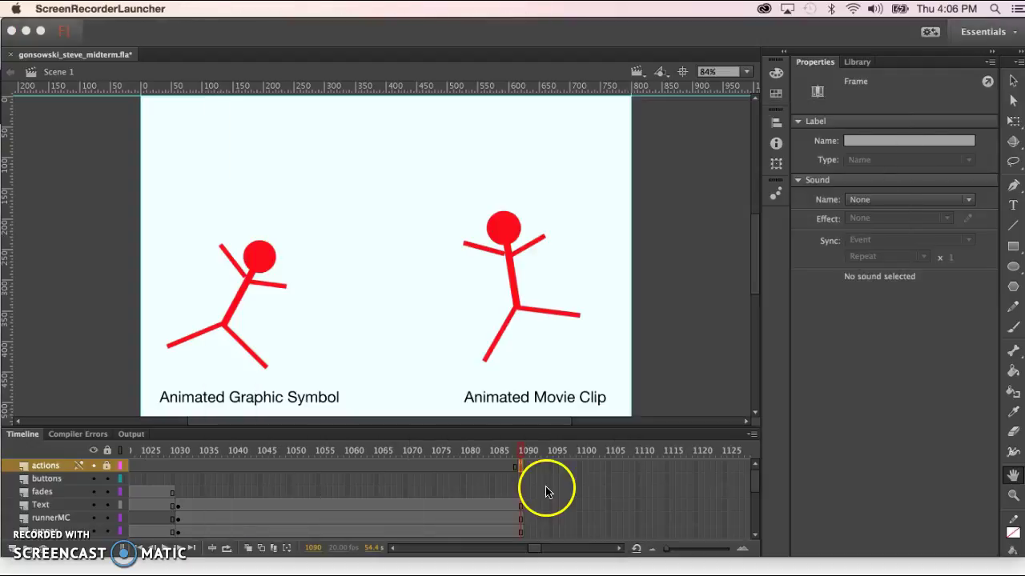
{"action": "left_click", "coordinate": [545, 485]}
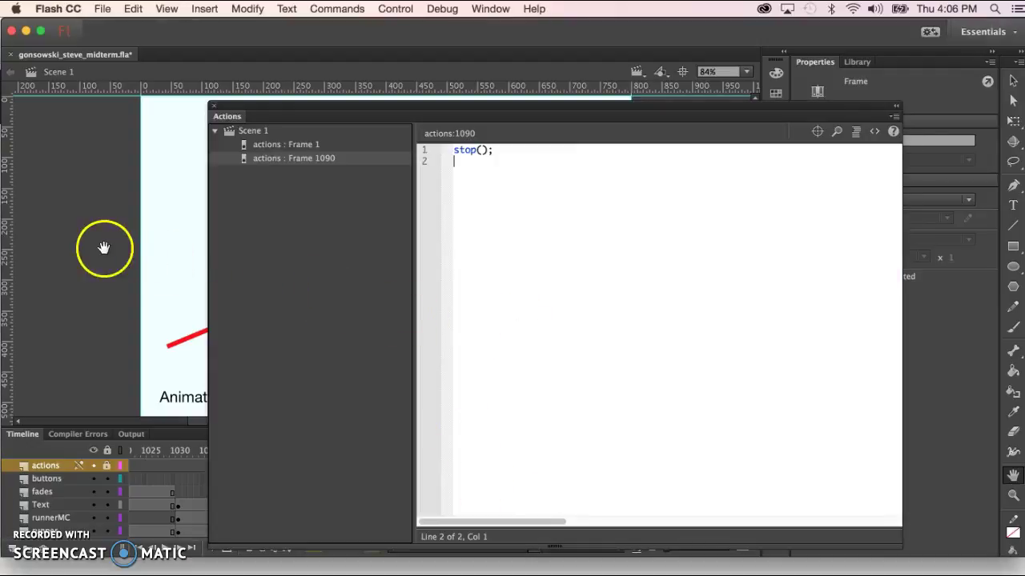
{"action": "left_click", "coordinate": [214, 107]}
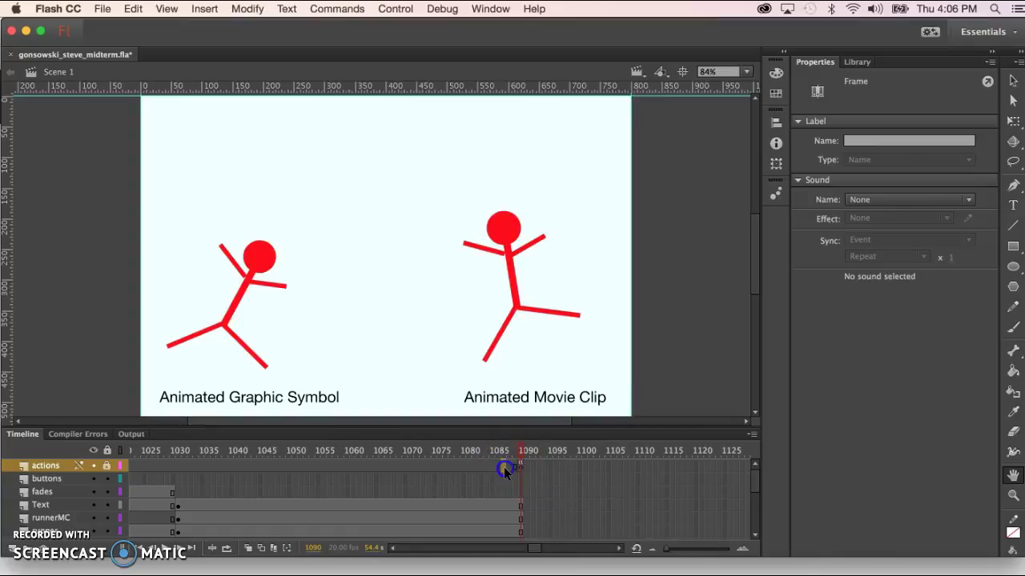
{"action": "left_click", "coordinate": [504, 467]}
{"action": "left_click", "coordinate": [520, 467]}
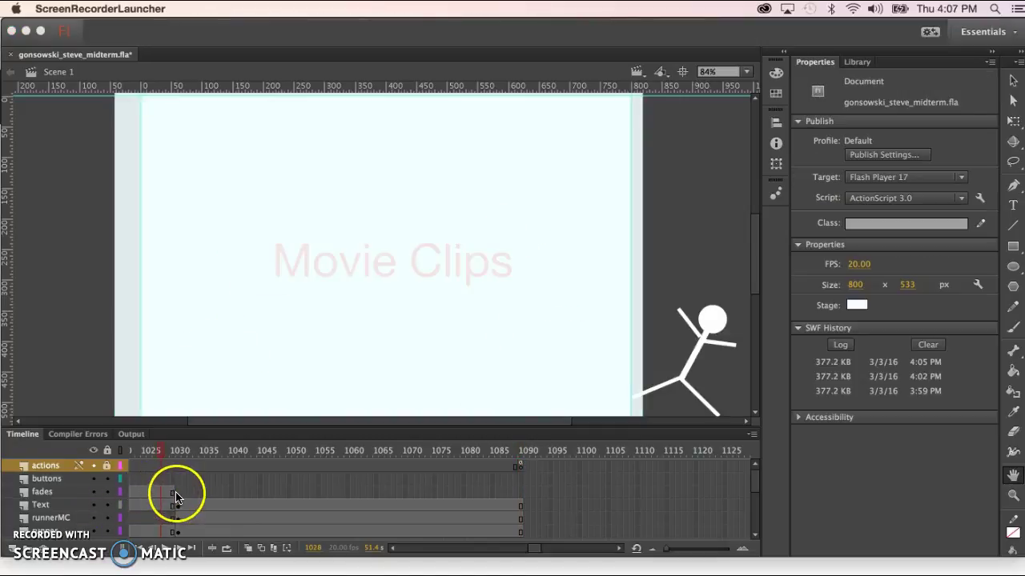
Add keyframes at frames 1031 and 1090 of the fades layer, with the text "The animation is now stopped but don't tell that to the guy on the right."
{"action": "left_click", "coordinate": [178, 497]}
{"action": "left_click", "coordinate": [180, 492]}
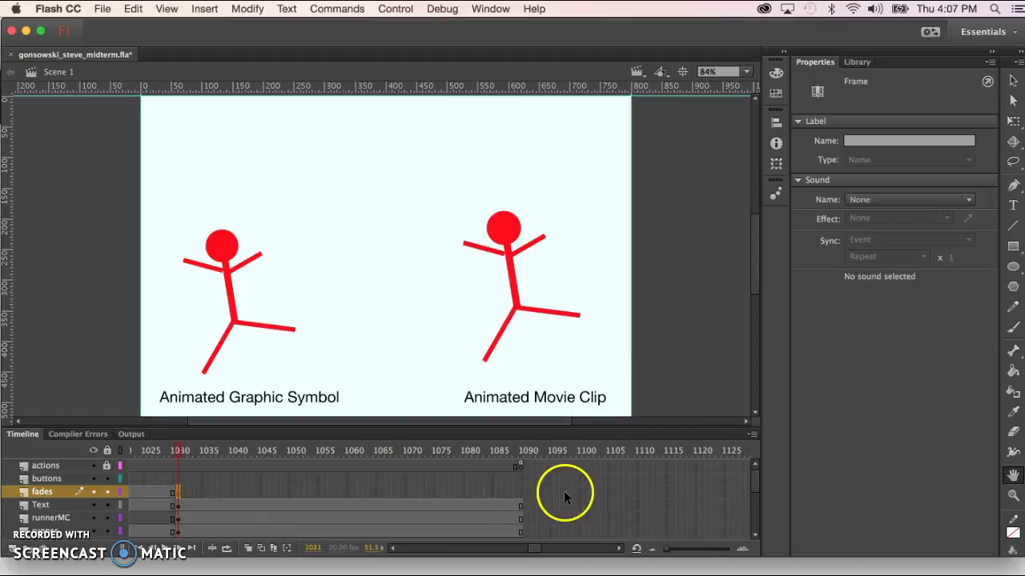
{"action": "left_click", "coordinate": [518, 492]}
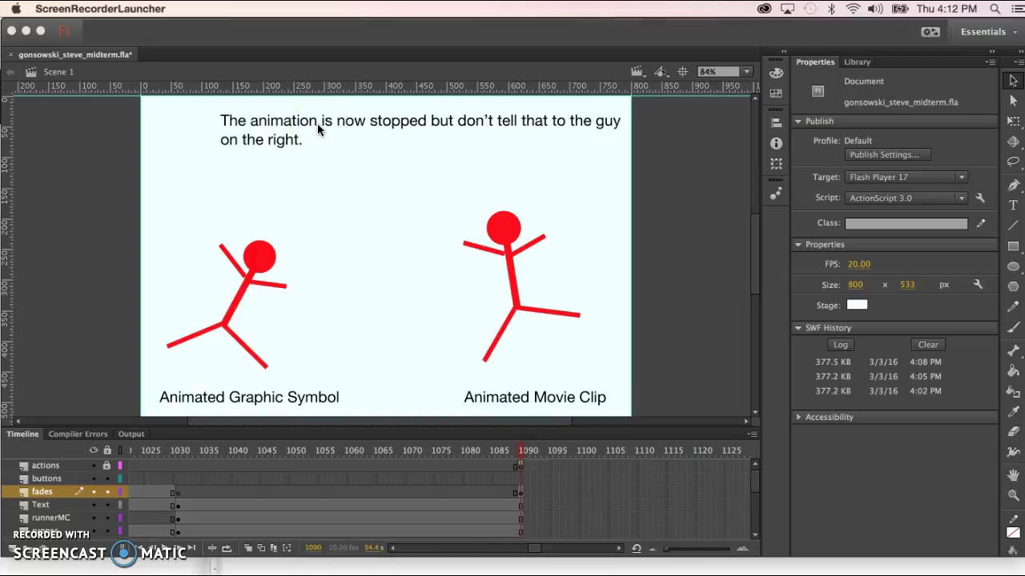
{"action": "left_click", "coordinate": [172, 130]}
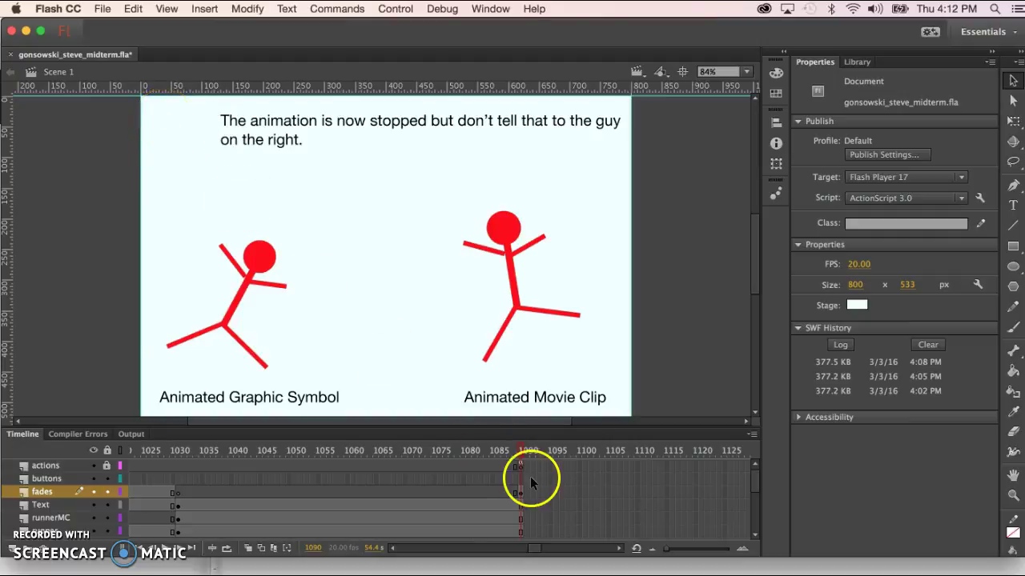
Test the movie, play Topic 6: Movie Clips through to the stopped frame to compare both runners, and close the preview
{"action": "left_click_drag", "start_coordinate": [521, 445], "coordinate": [416, 478]}
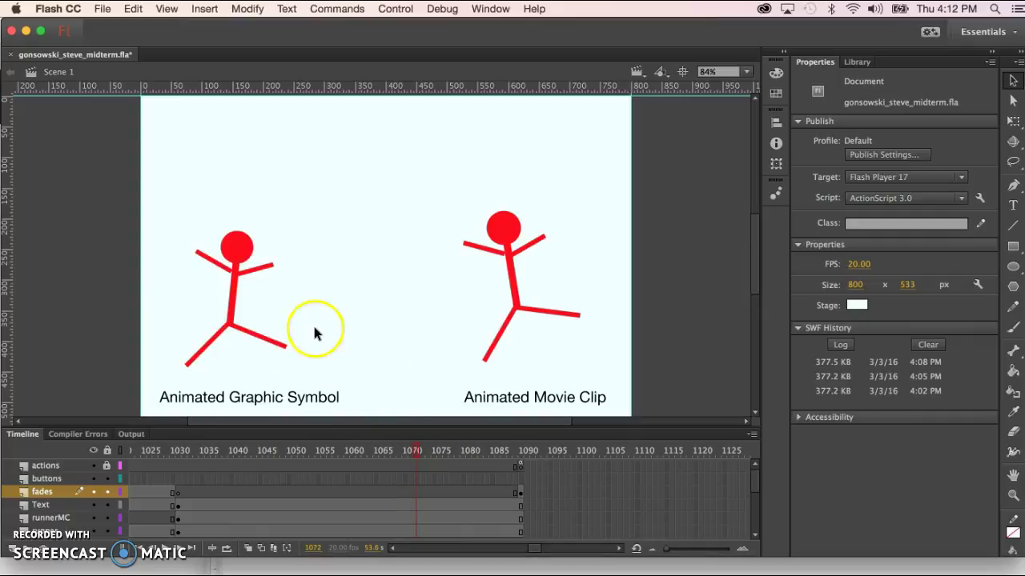
{"action": "key", "text": "super+Return"}
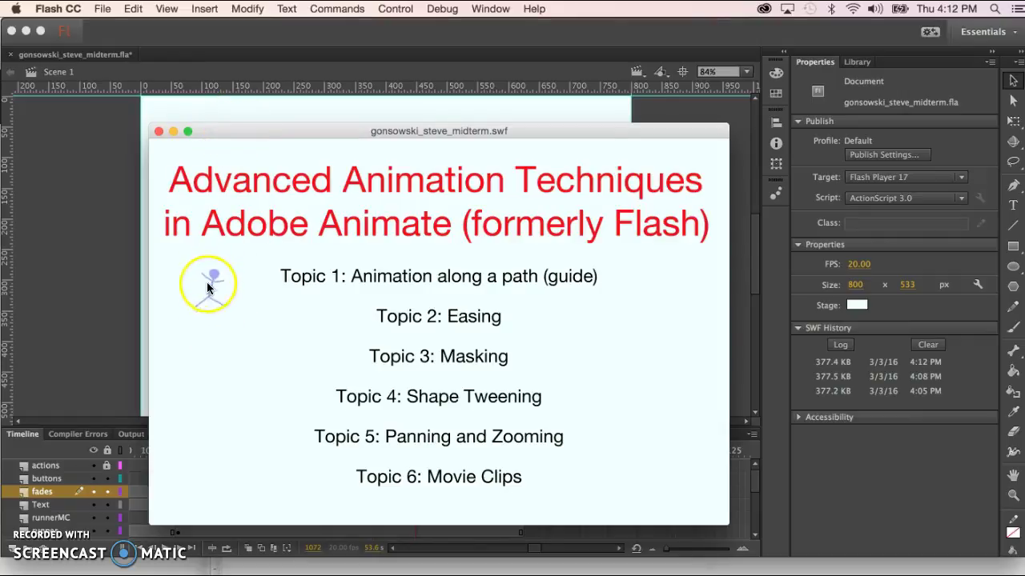
{"action": "left_click", "coordinate": [466, 486]}
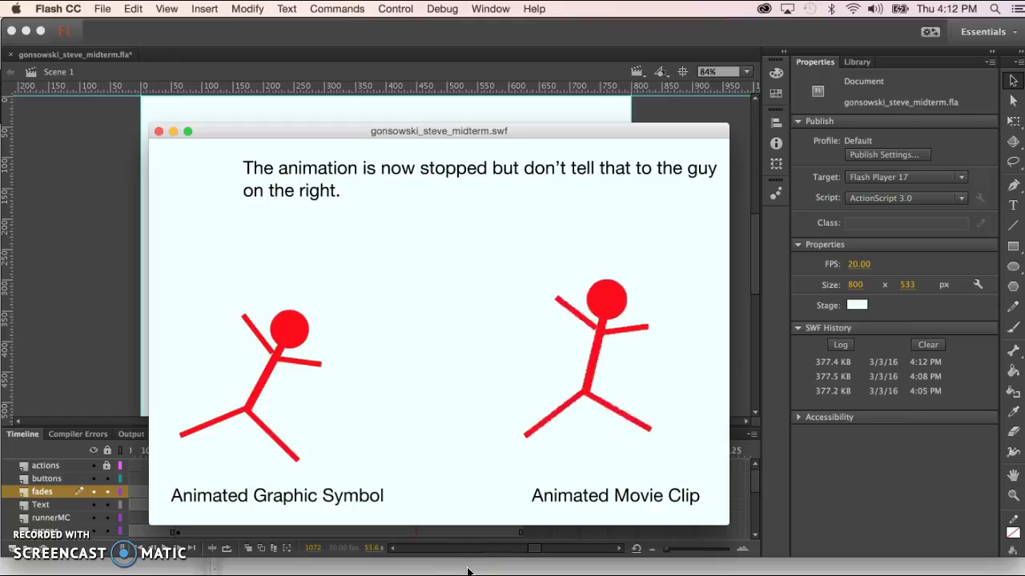
{"action": "left_click", "coordinate": [630, 422]}
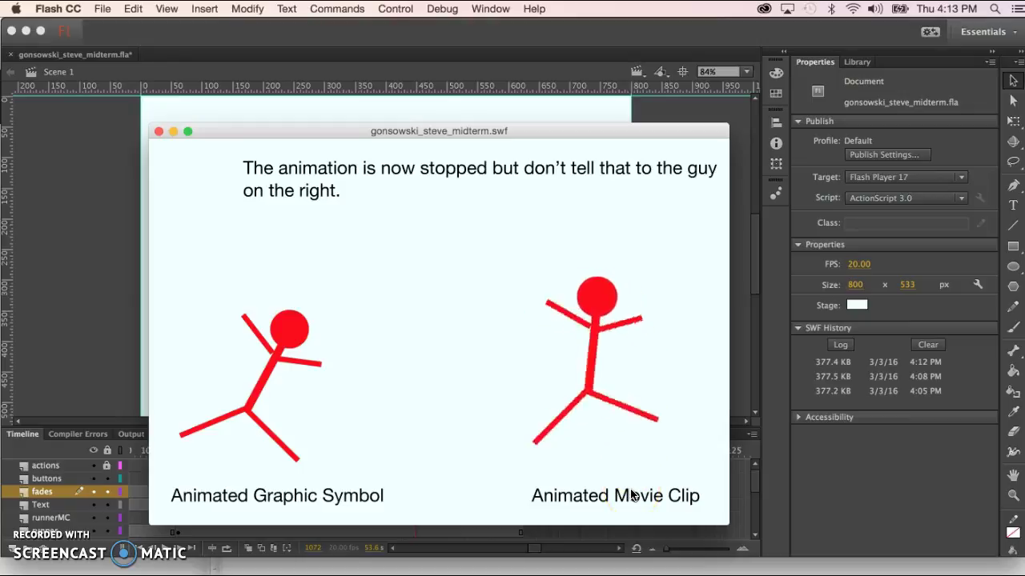
{"action": "left_click", "coordinate": [157, 131]}
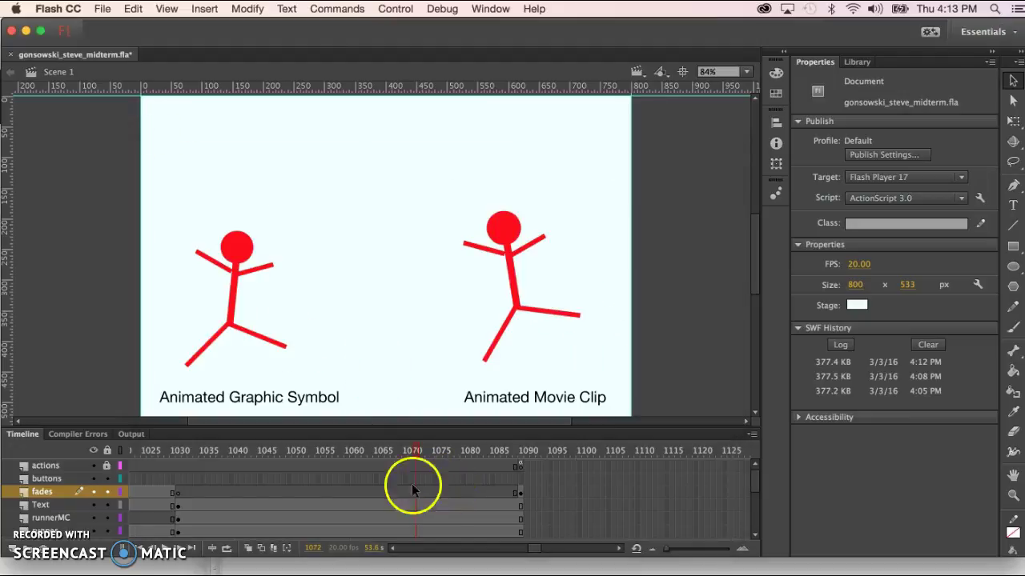
Select the runnerMC layer and scrub the timeline up to frame 1090 to compare how both runners behave in the editor
{"action": "left_click", "coordinate": [48, 518]}
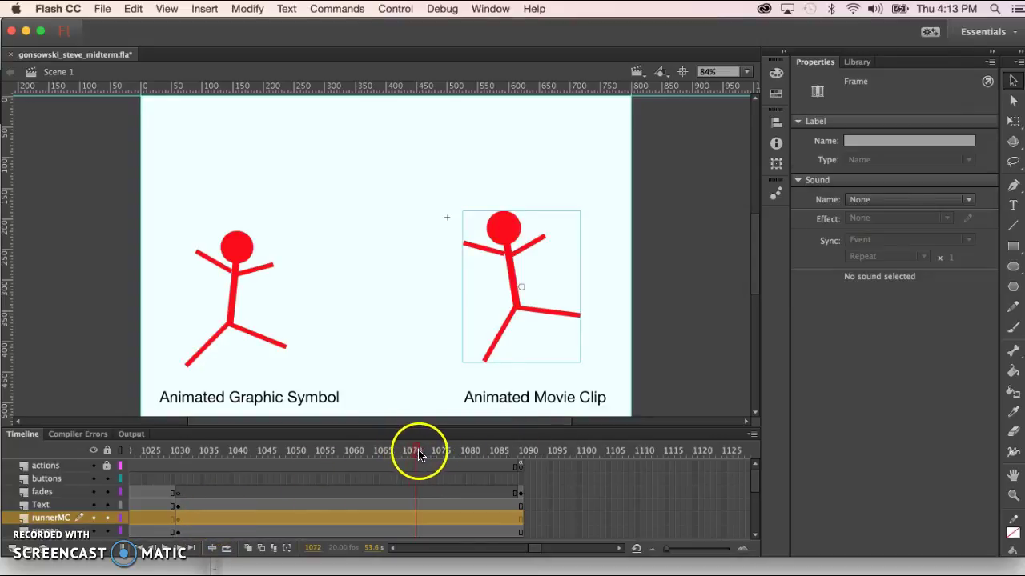
{"action": "left_click", "coordinate": [378, 452]}
{"action": "left_click_drag", "start_coordinate": [378, 452], "coordinate": [522, 460]}
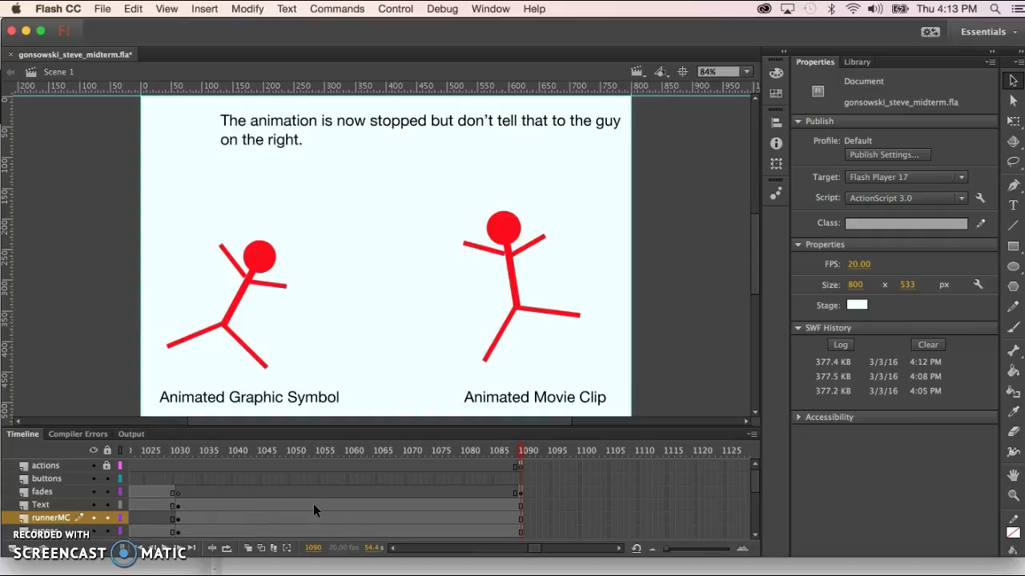
{"action": "left_click", "coordinate": [522, 454]}
{"action": "mouse_move", "coordinate": [522, 454]}
{"action": "left_mouse_down"}
{"action": "mouse_move", "coordinate": [499, 454]}
{"action": "mouse_move", "coordinate": [521, 454]}
{"action": "left_mouse_up"}
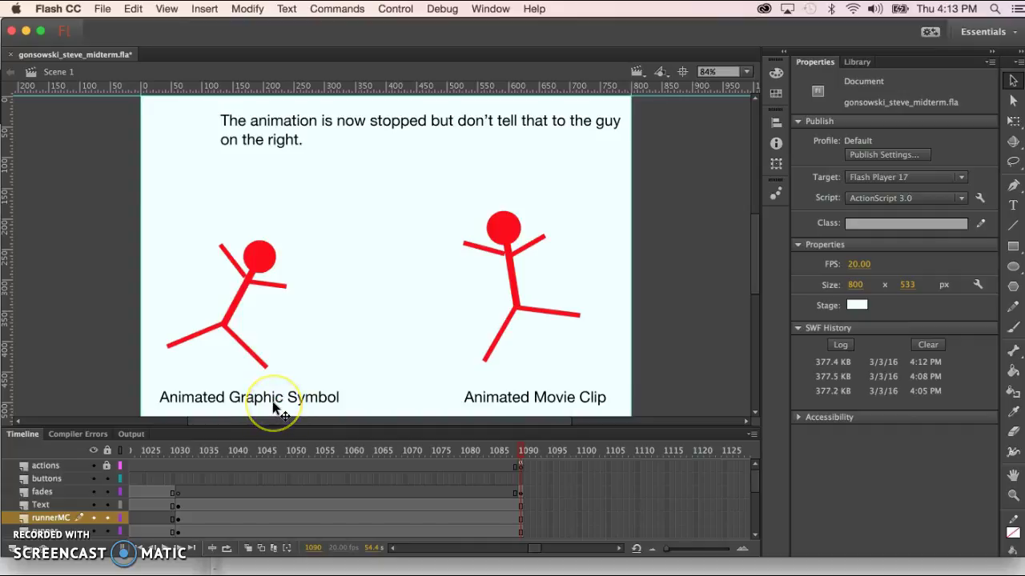
{"action": "left_click", "coordinate": [518, 451]}
{"action": "mouse_move", "coordinate": [518, 451]}
{"action": "left_mouse_down"}
{"action": "mouse_move", "coordinate": [485, 451]}
{"action": "mouse_move", "coordinate": [529, 453]}
{"action": "left_mouse_up"}
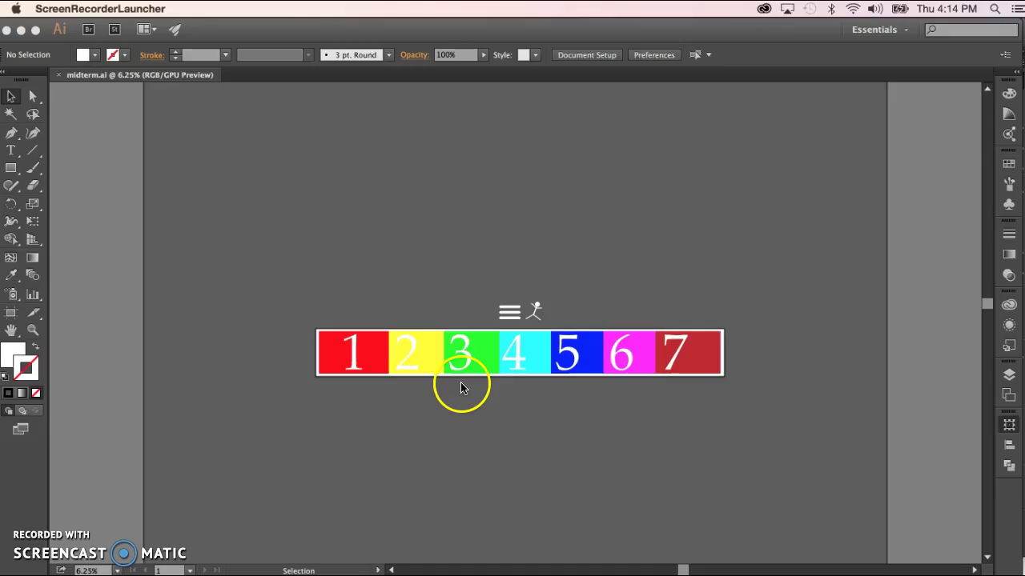
Copy the three-bar menu icon above the numbered color strip in Illustrator and switch back to Flash
{"action": "left_click", "coordinate": [509, 313]}
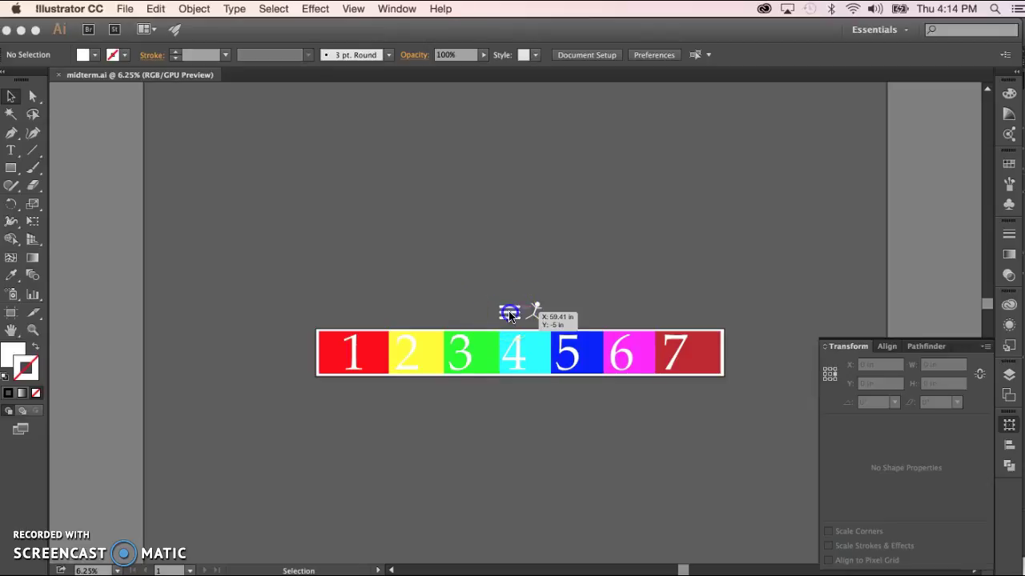
{"action": "key", "text": "super+c"}
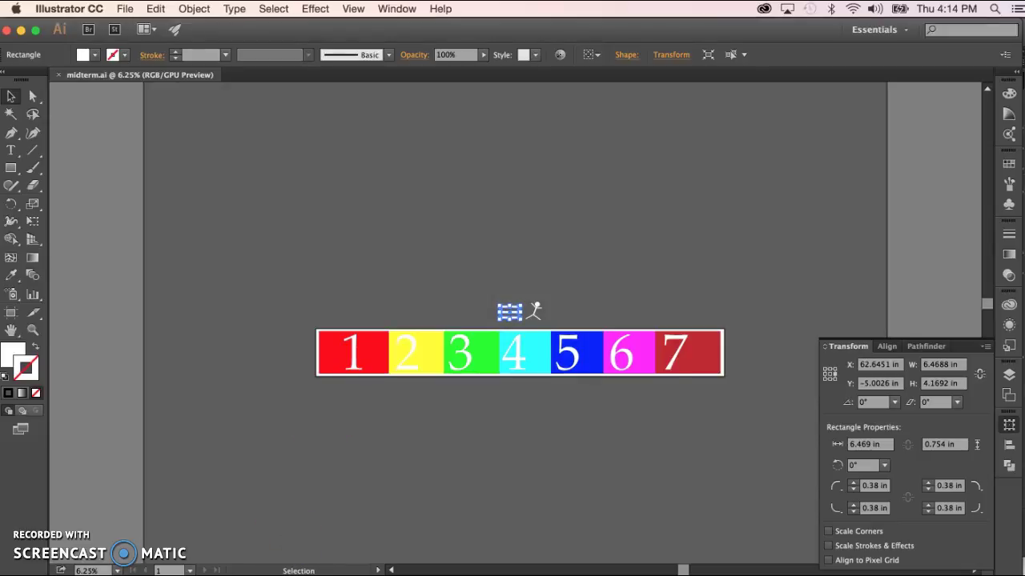
{"action": "key", "text": "super+Tab"}
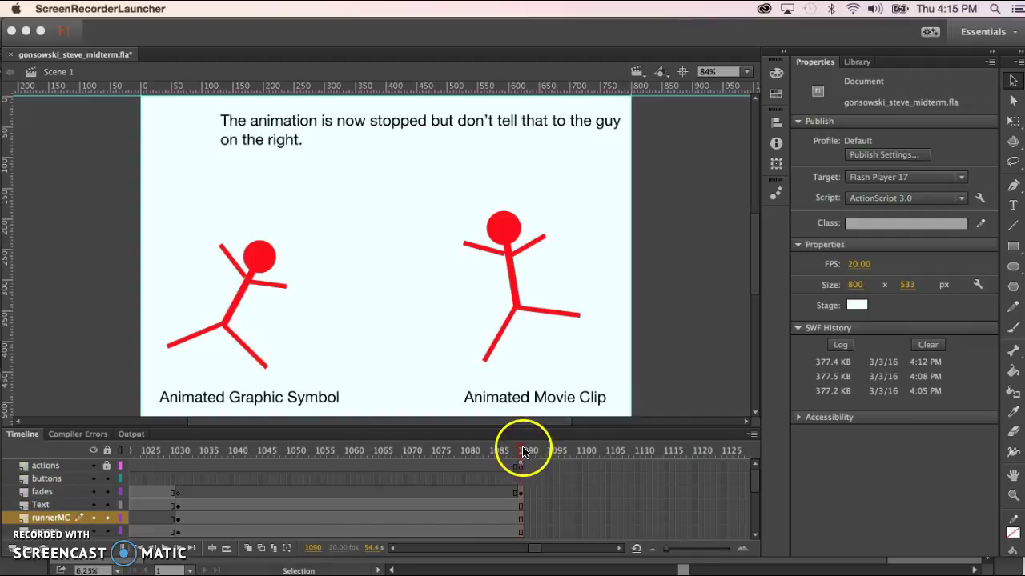
Paste the icon at frame 2 of the buttons layer using the AI file importer preferences, with Maintain layers disabled
{"action": "left_click", "coordinate": [460, 452]}
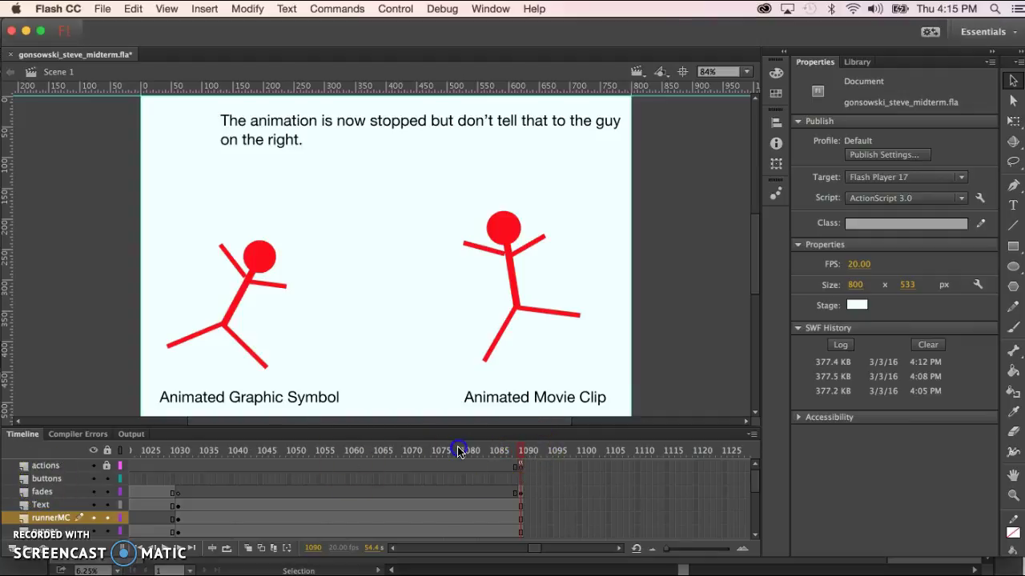
{"action": "left_click", "coordinate": [522, 453]}
{"action": "left_click_drag", "start_coordinate": [522, 453], "coordinate": [137, 451]}
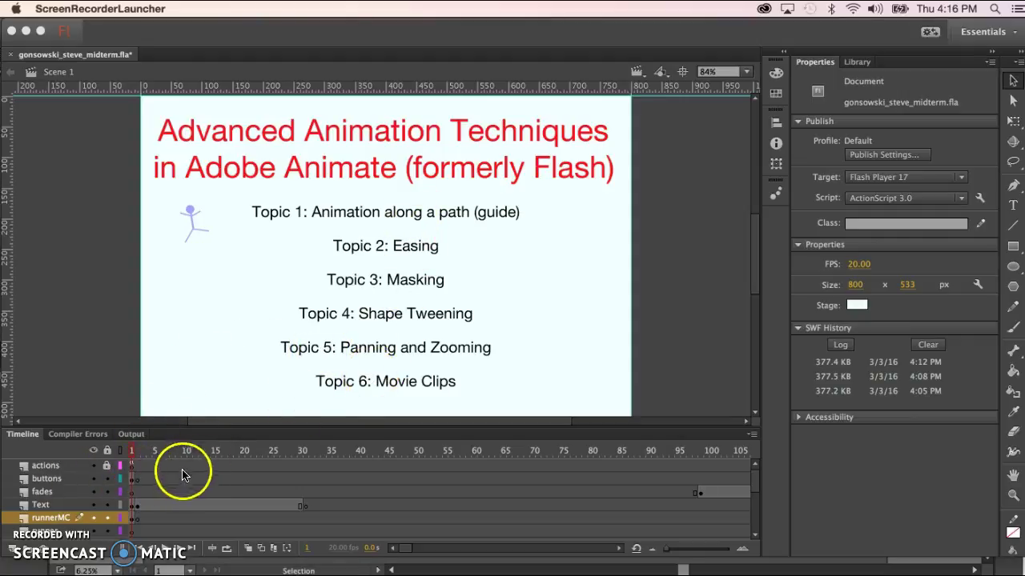
{"action": "left_click", "coordinate": [139, 483]}
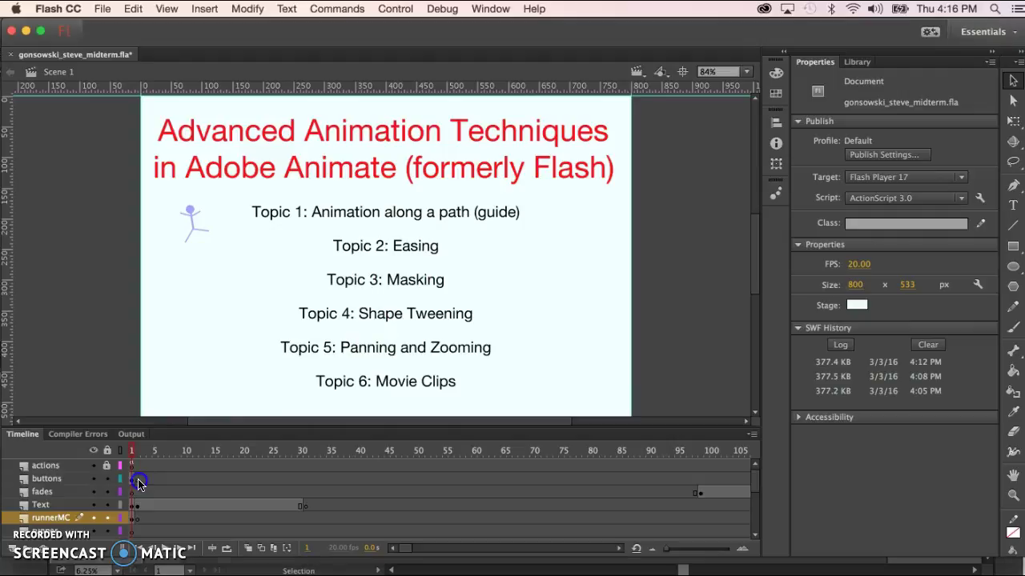
{"action": "left_click", "coordinate": [138, 480]}
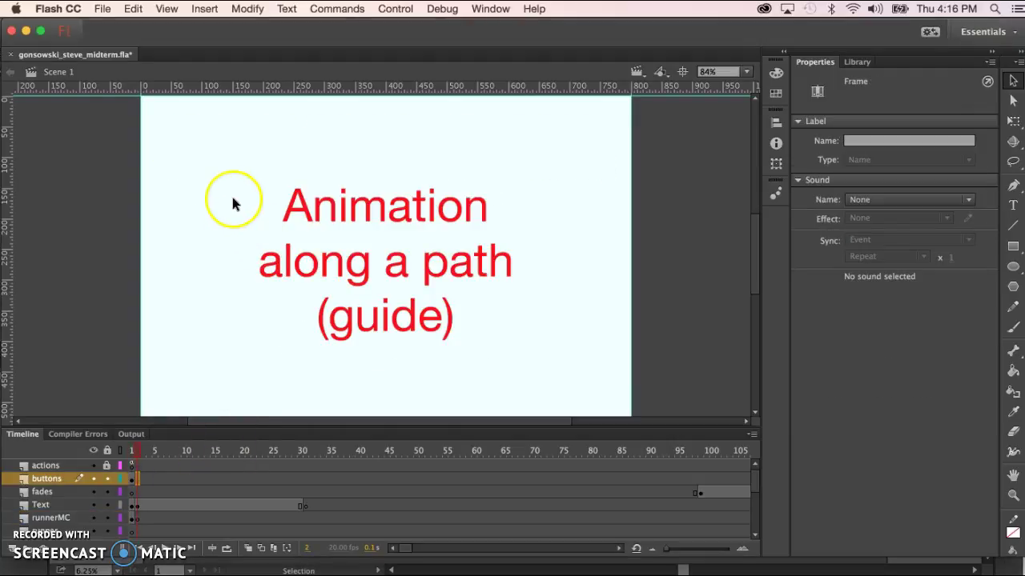
{"action": "left_click", "coordinate": [102, 10]}
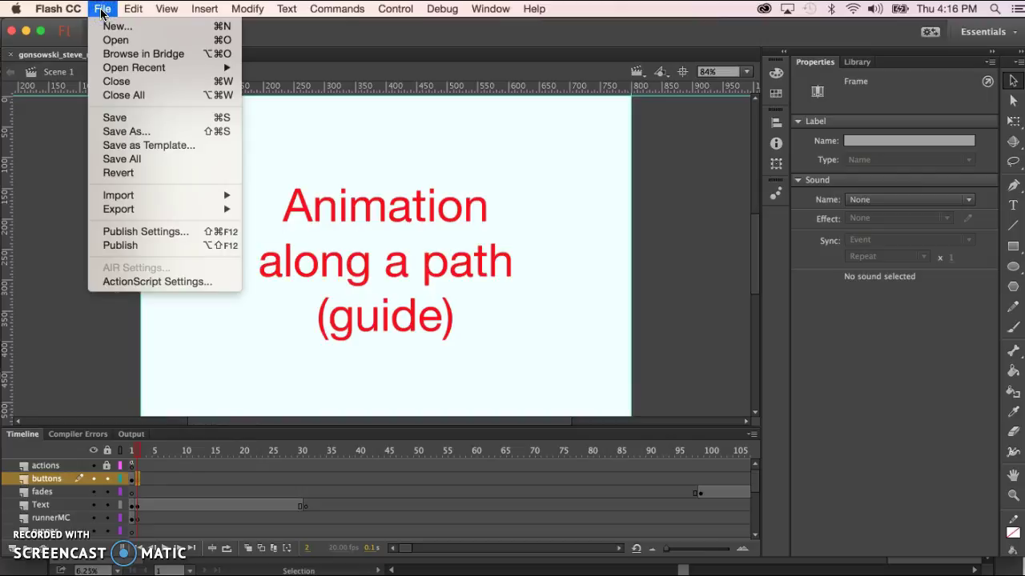
{"action": "mouse_move", "coordinate": [133, 9]}
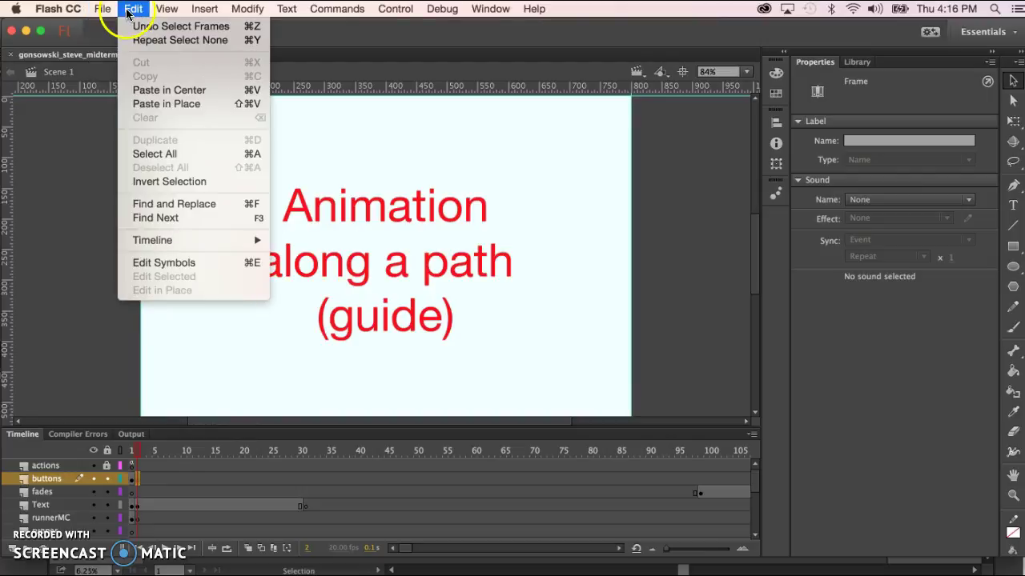
{"action": "left_click", "coordinate": [145, 90]}
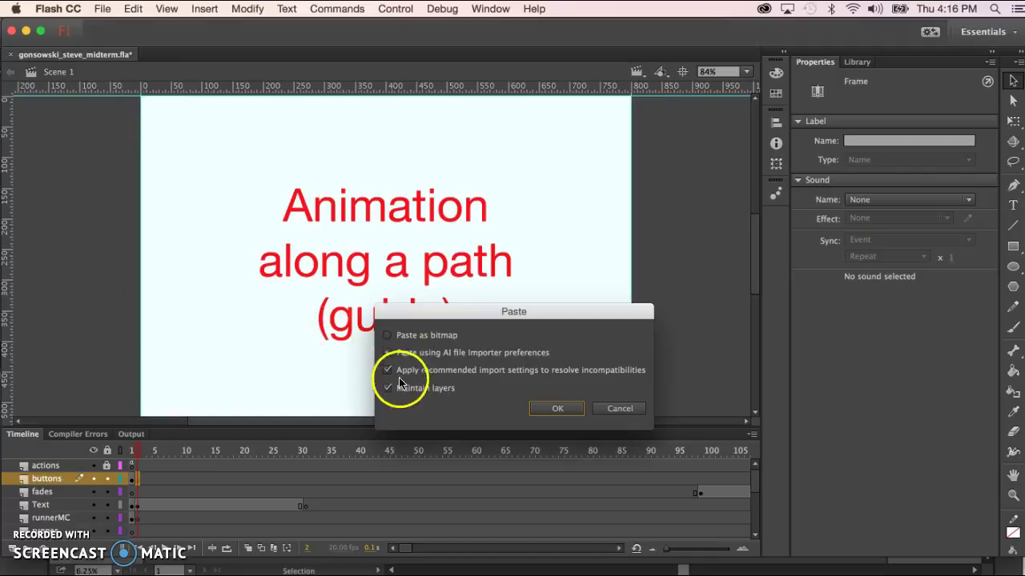
{"action": "left_click", "coordinate": [388, 388]}
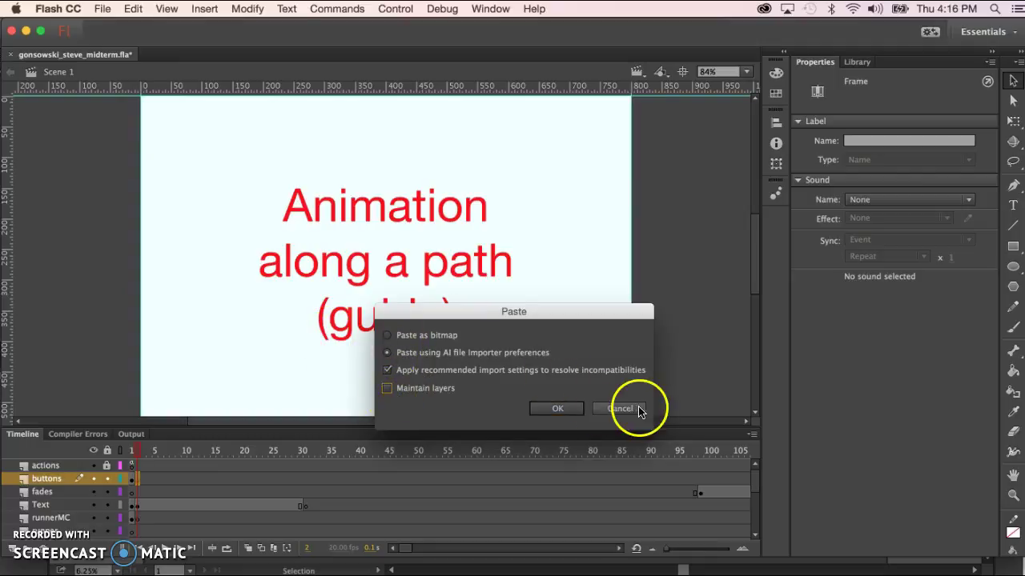
{"action": "left_click", "coordinate": [557, 409]}
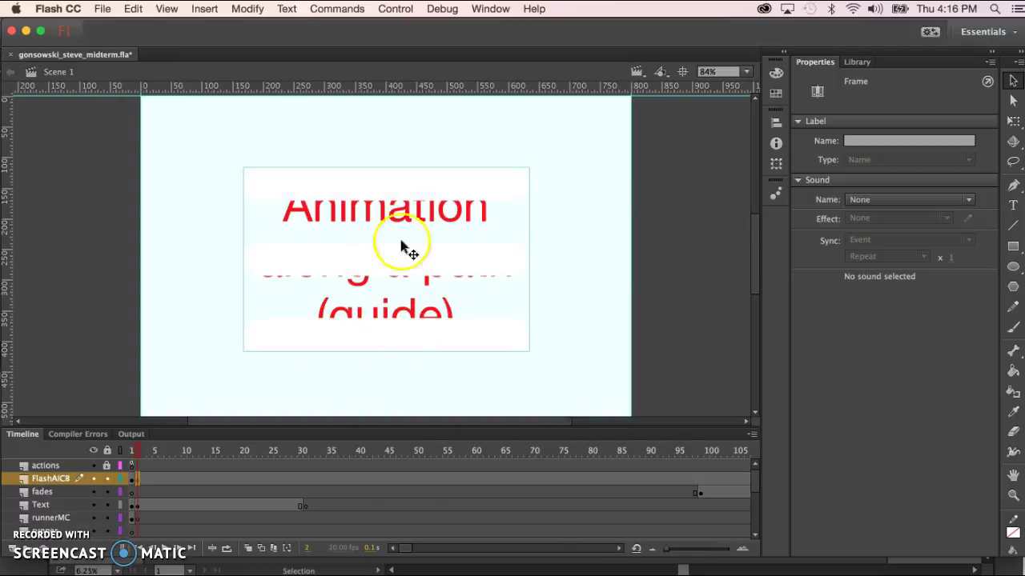
Move the pasted icon to the stage's upper-left corner at about X 26, Y 28 and shrink it to about 65.5 by 42.2
{"action": "left_click", "coordinate": [352, 153]}
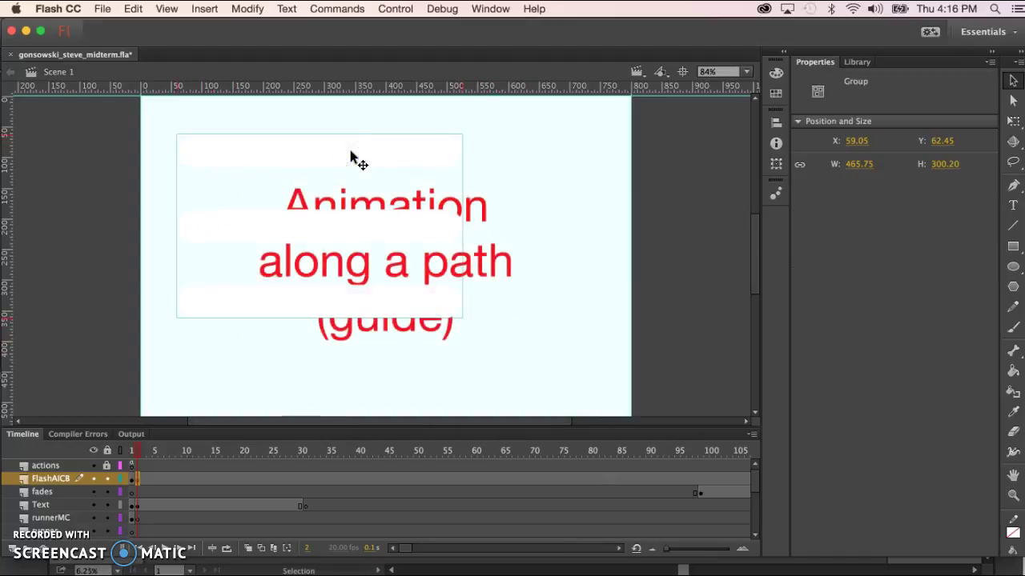
{"action": "left_click", "coordinate": [345, 168]}
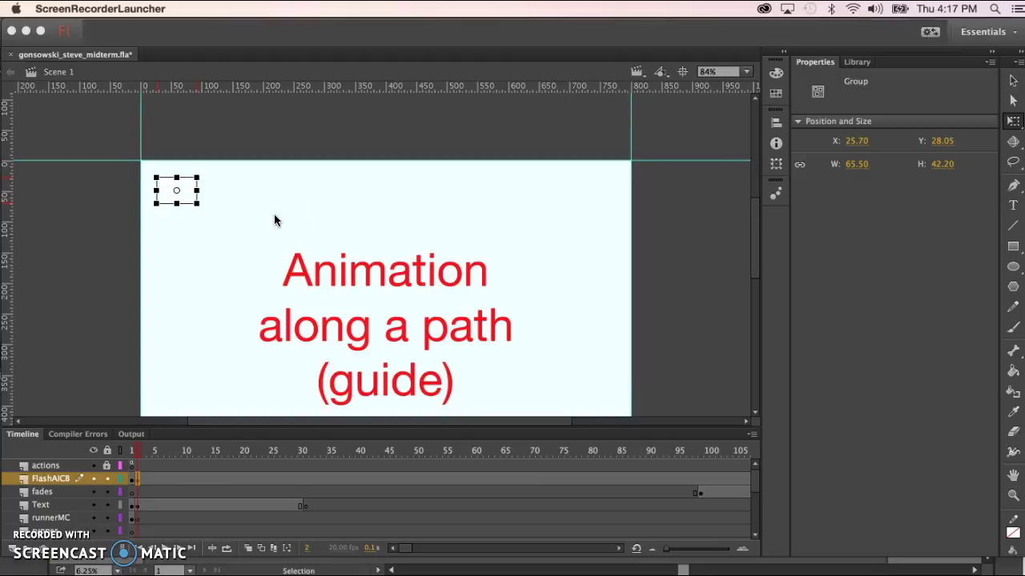
{"action": "left_click", "coordinate": [300, 215]}
Convert the pasted menu icon to a Button symbol named hamburger
{"action": "key", "text": "F8"}
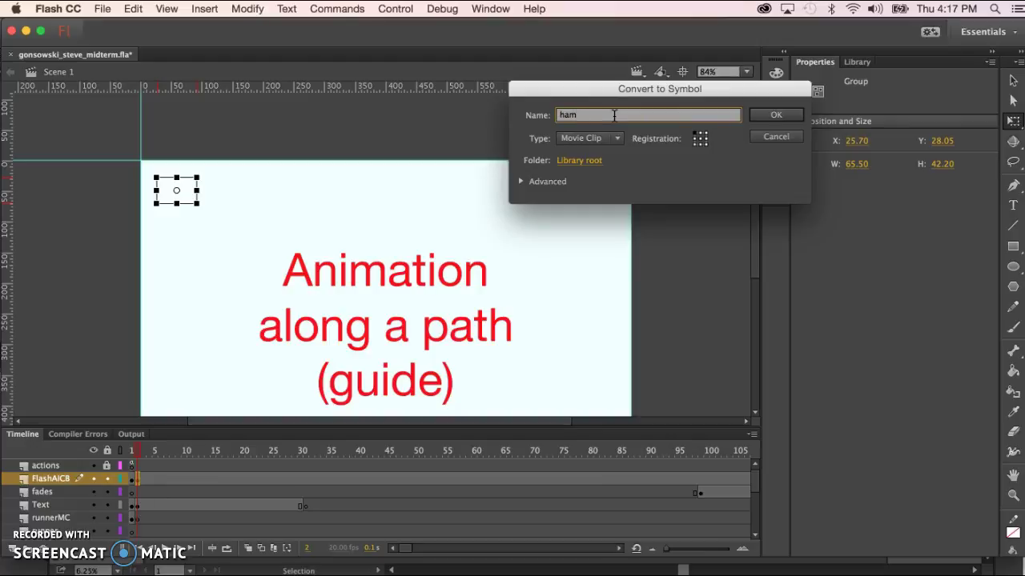
{"action": "type", "text": "hamburger"}
{"action": "left_click", "coordinate": [615, 139]}
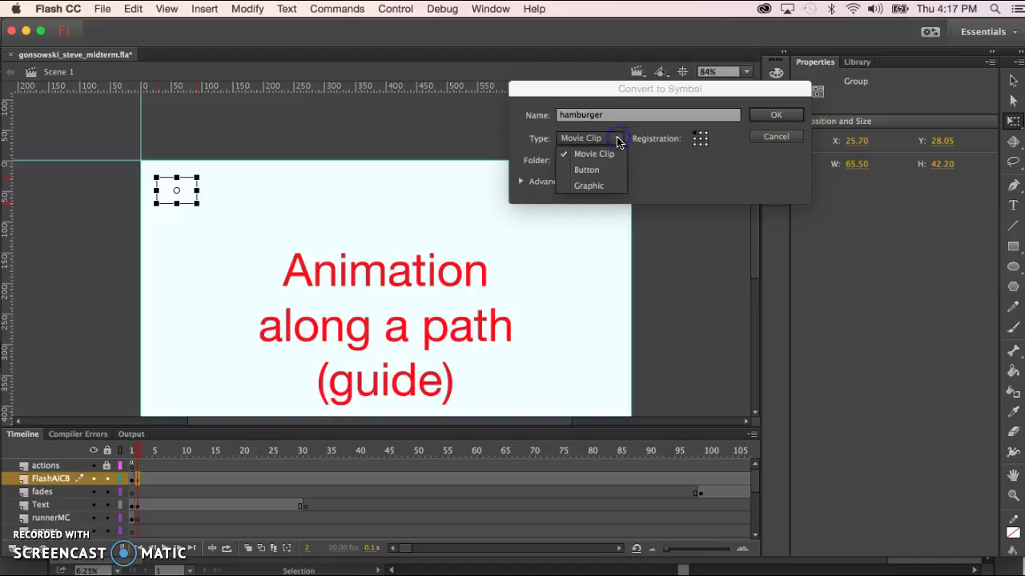
{"action": "left_click", "coordinate": [592, 169]}
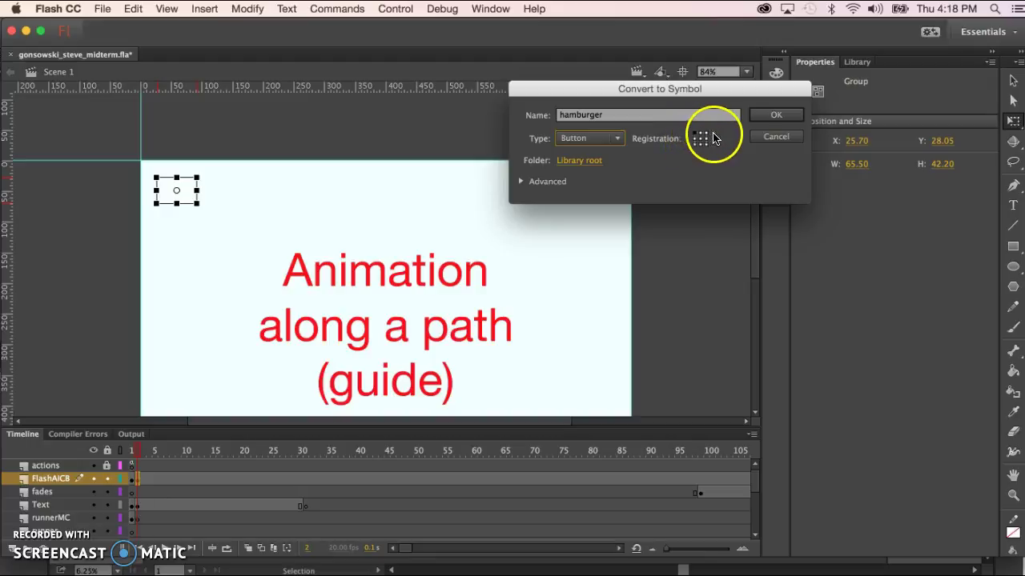
{"action": "left_click", "coordinate": [775, 118]}
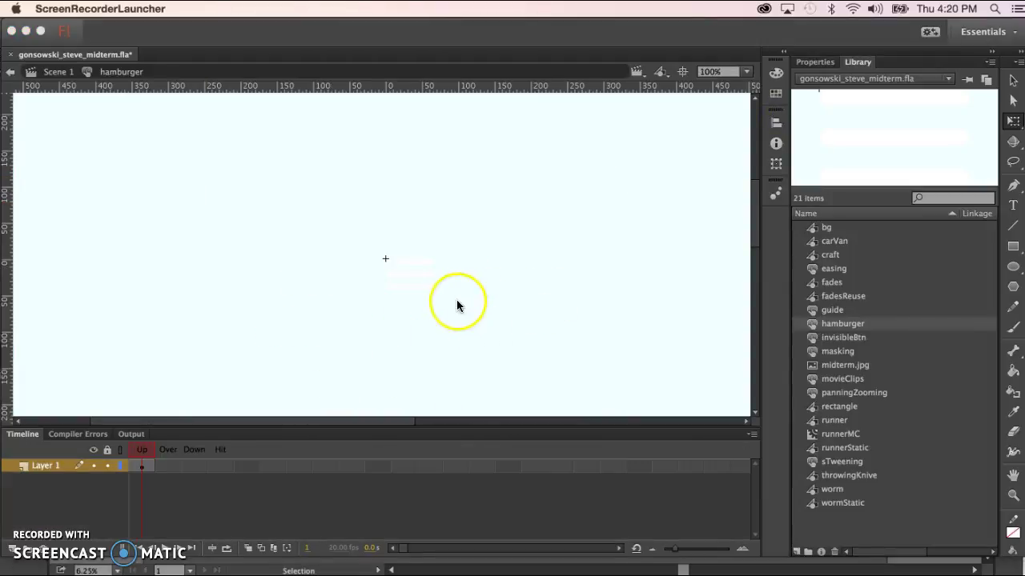
Select the icon inside the hamburger symbol and open its group to reach the three-bar drawing object
{"action": "left_click", "coordinate": [457, 305]}
{"action": "left_click", "coordinate": [405, 290]}
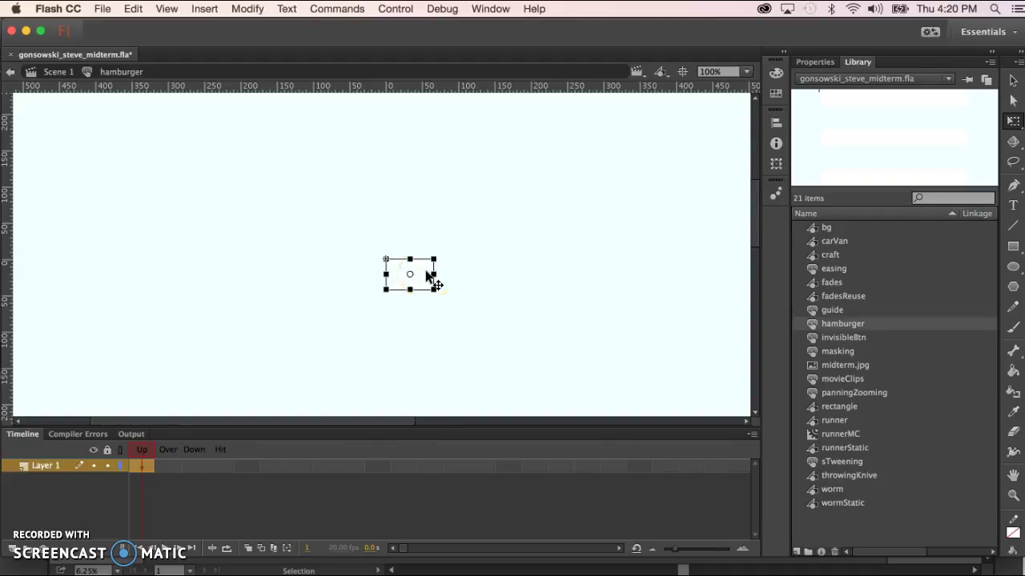
{"action": "left_click", "coordinate": [815, 64]}
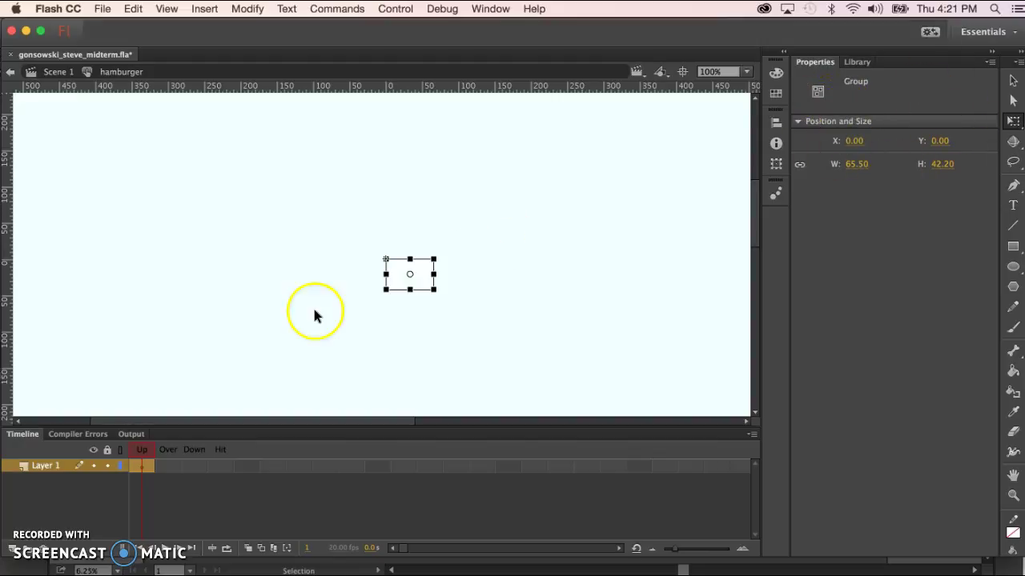
{"action": "double_click", "coordinate": [420, 276]}
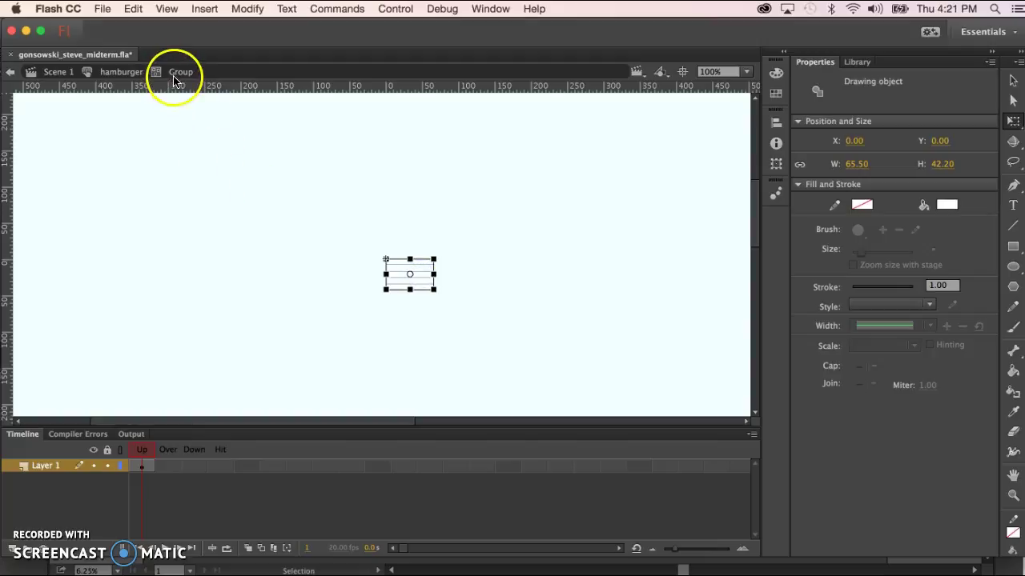
Darken the three bars' fill to a gray by lowering its brightness to 74% in the Color Picker
{"action": "left_click", "coordinate": [946, 205]}
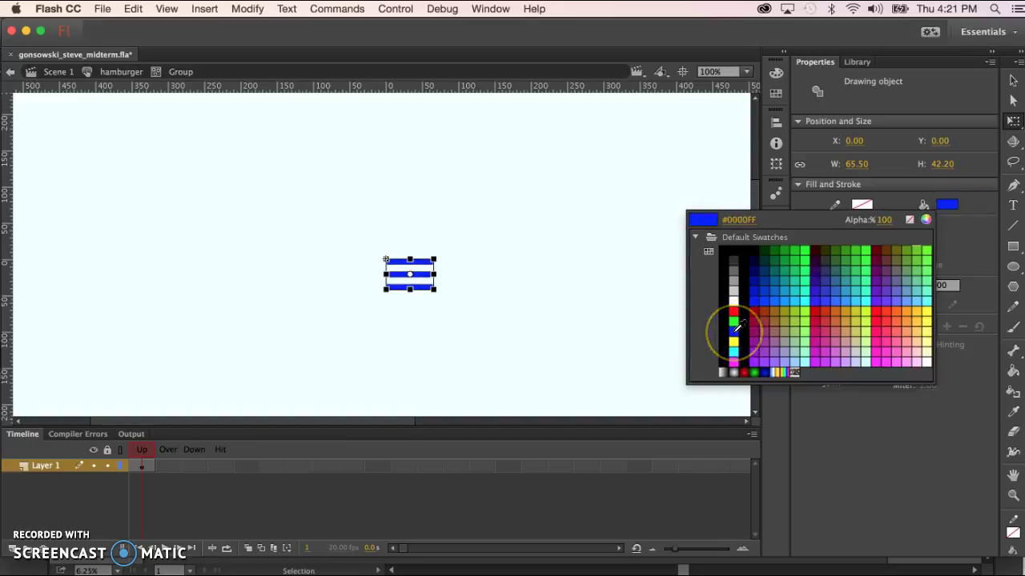
{"action": "left_click", "coordinate": [553, 296]}
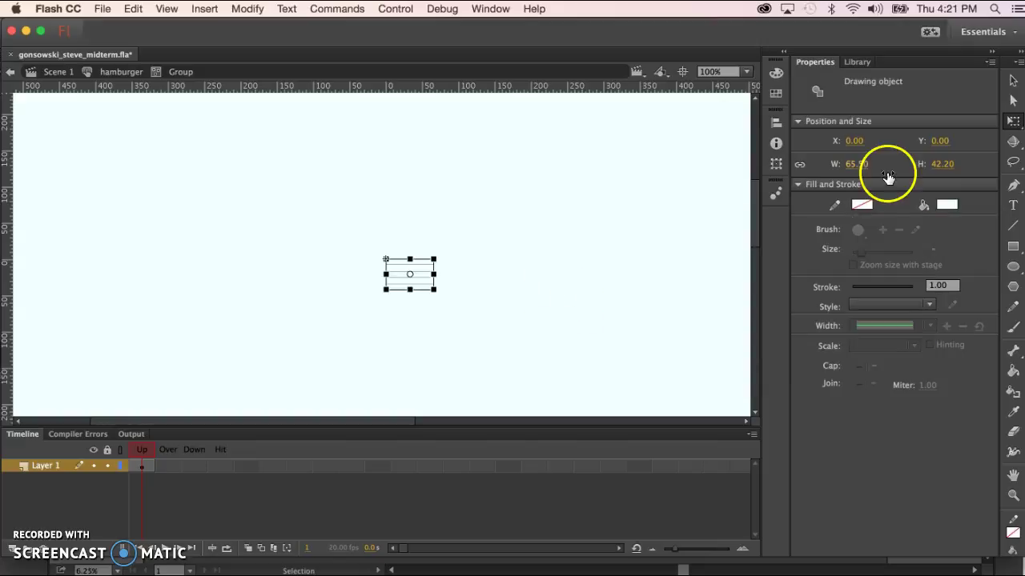
{"action": "left_click", "coordinate": [945, 205]}
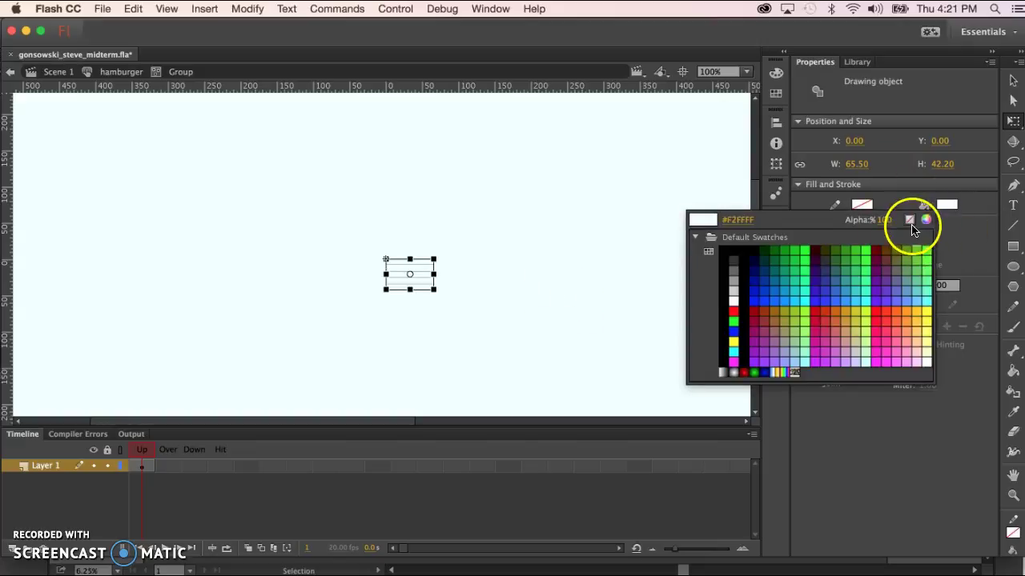
{"action": "left_click", "coordinate": [926, 220]}
{"action": "left_click_drag", "start_coordinate": [744, 249], "coordinate": [822, 126]}
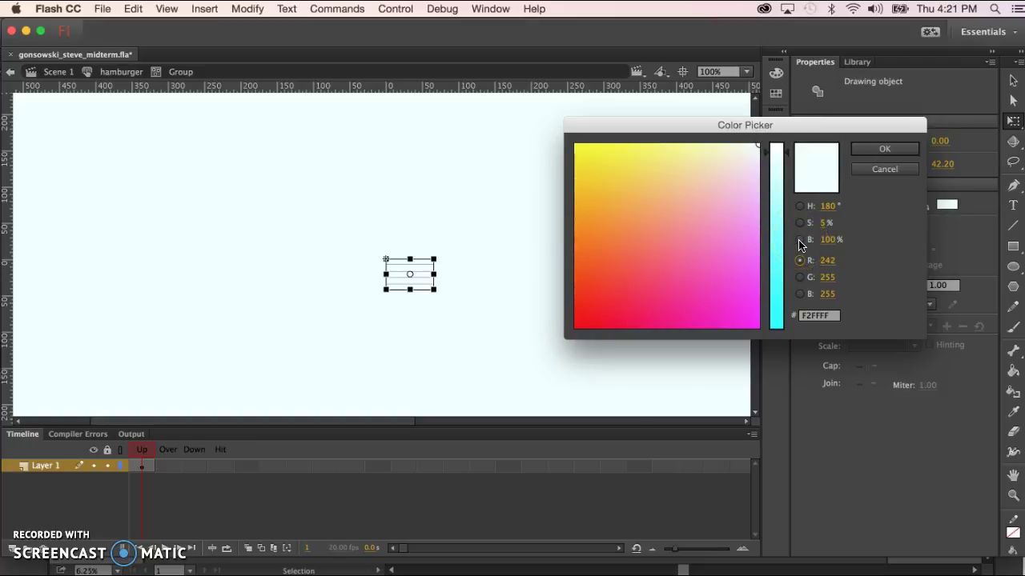
{"action": "left_click_drag", "start_coordinate": [832, 238], "coordinate": [811, 241]}
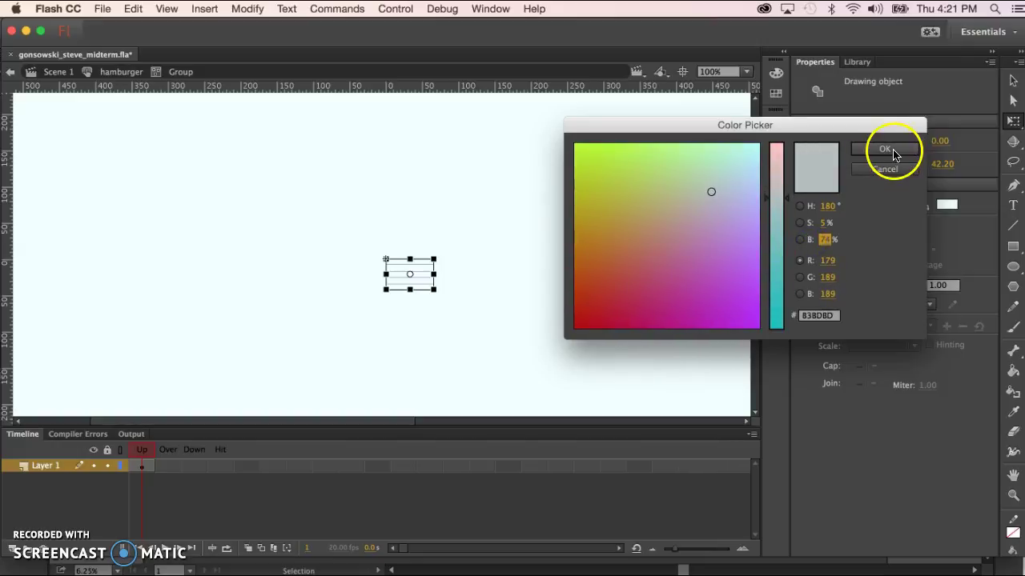
{"action": "left_click", "coordinate": [889, 150]}
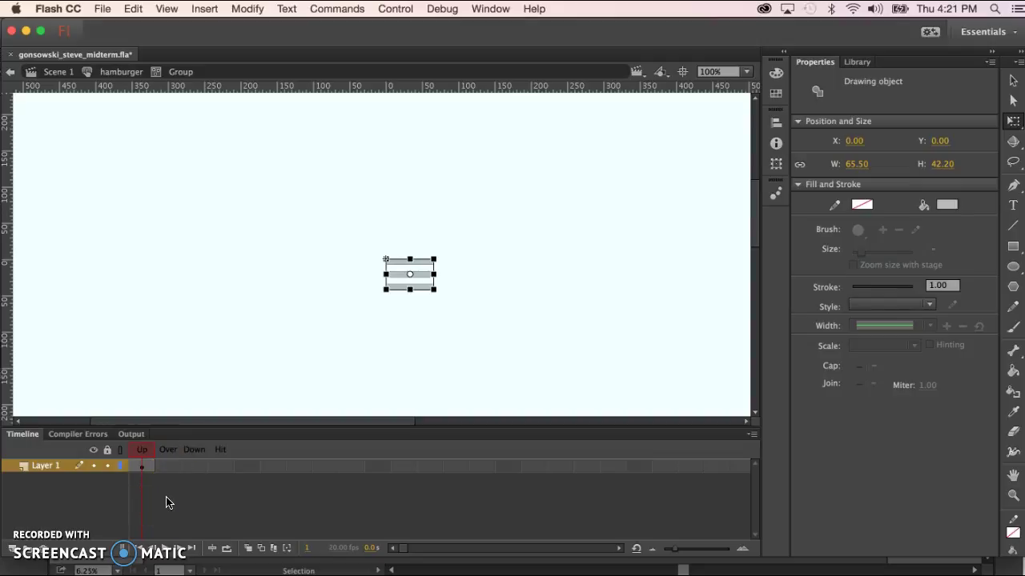
Add keyframes for Over and Down, and cover the onion-skinned bars with a slightly larger rectangle on a blank Hit keyframe
{"action": "key", "text": "F6"}
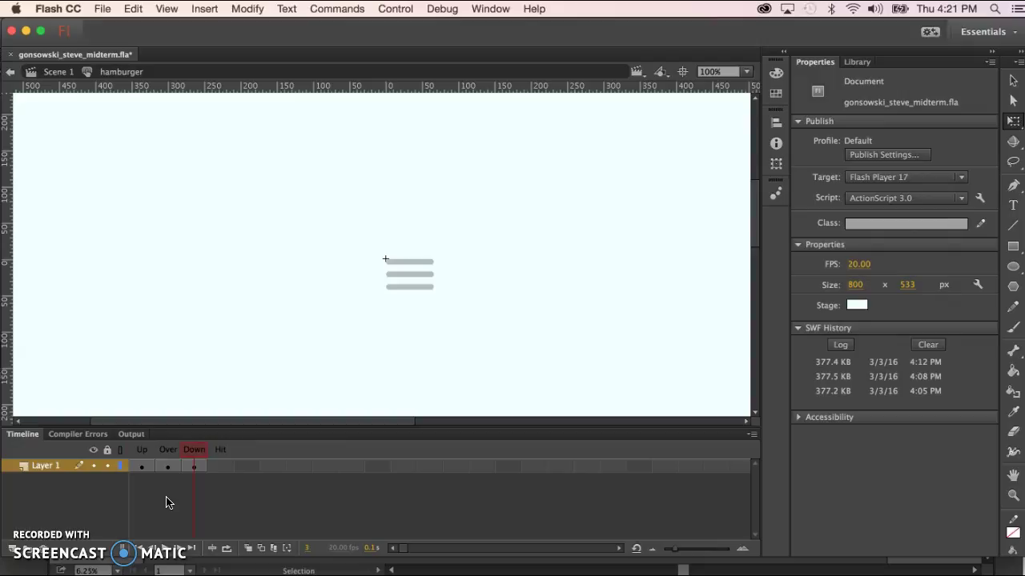
{"action": "key", "text": "F7"}
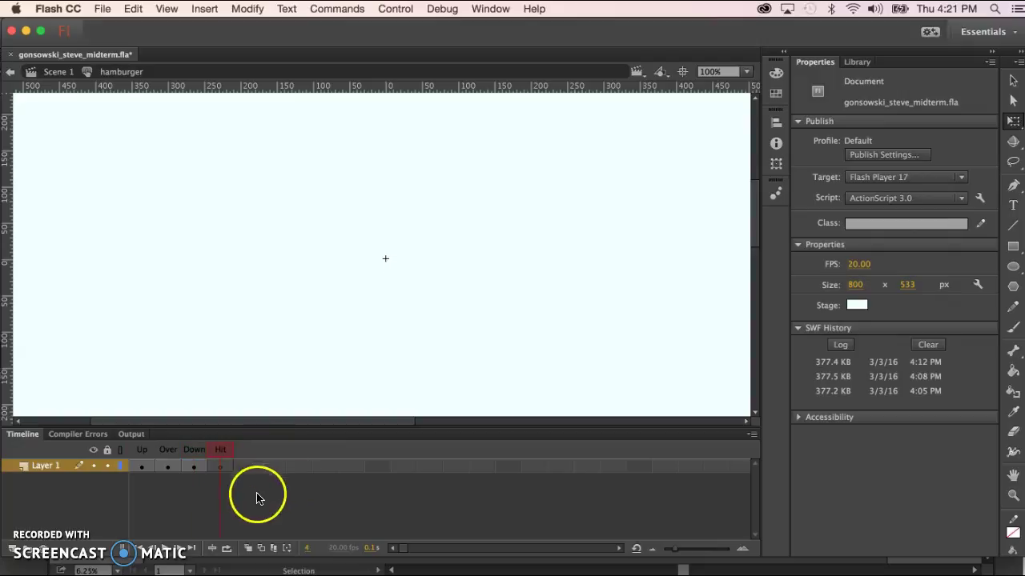
{"action": "left_click", "coordinate": [249, 549]}
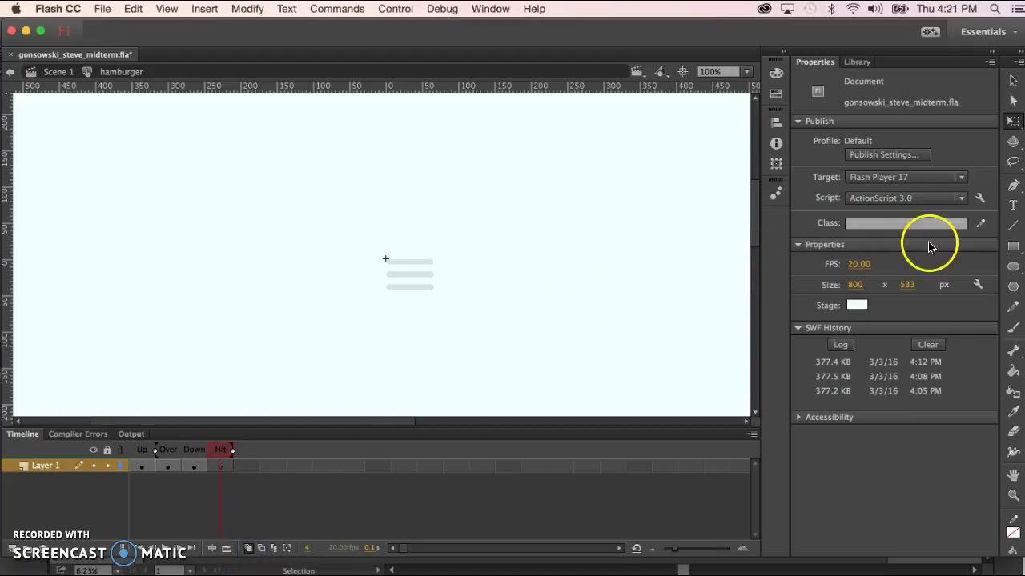
{"action": "left_click", "coordinate": [1013, 246]}
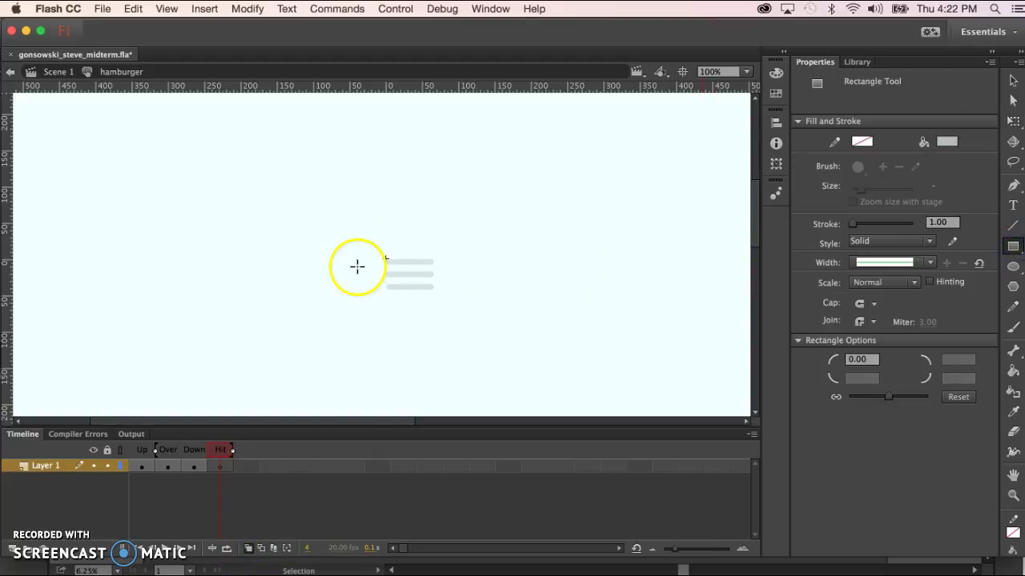
{"action": "left_click_drag", "start_coordinate": [377, 255], "coordinate": [439, 292]}
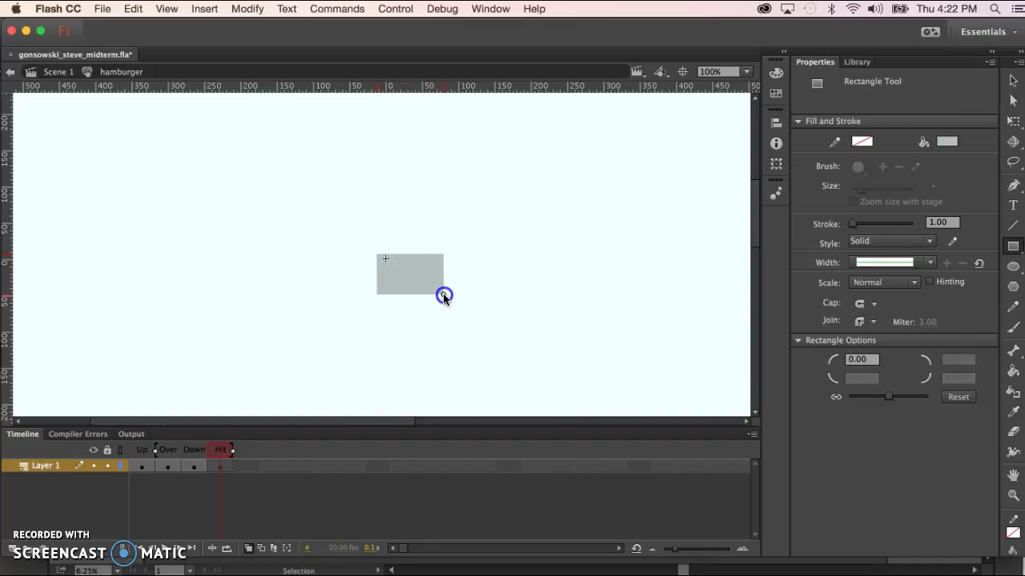
On the Over frame, open the icon's group and set the three bars' fill to white
{"action": "left_click", "coordinate": [170, 468]}
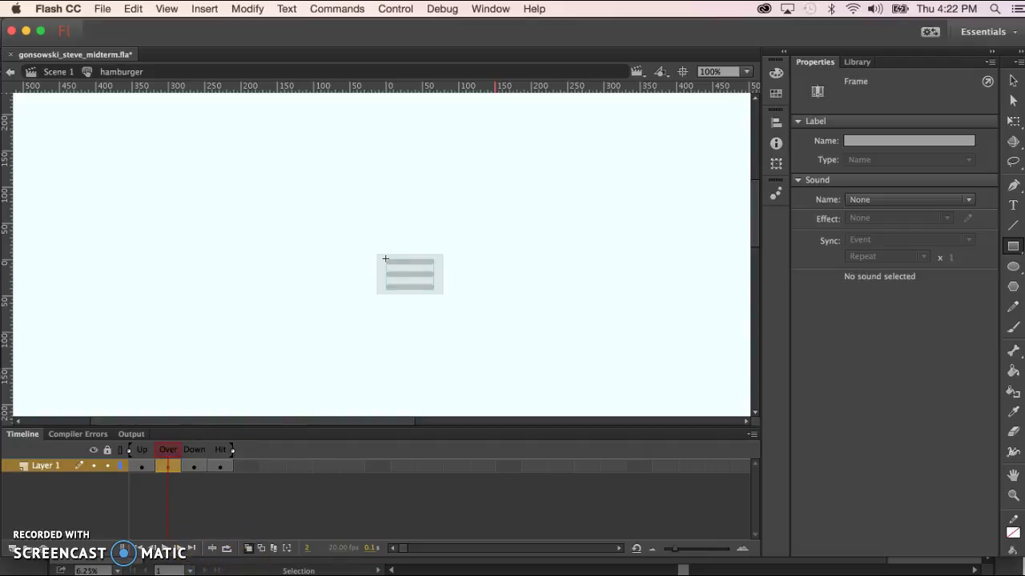
{"action": "double_click", "coordinate": [415, 260]}
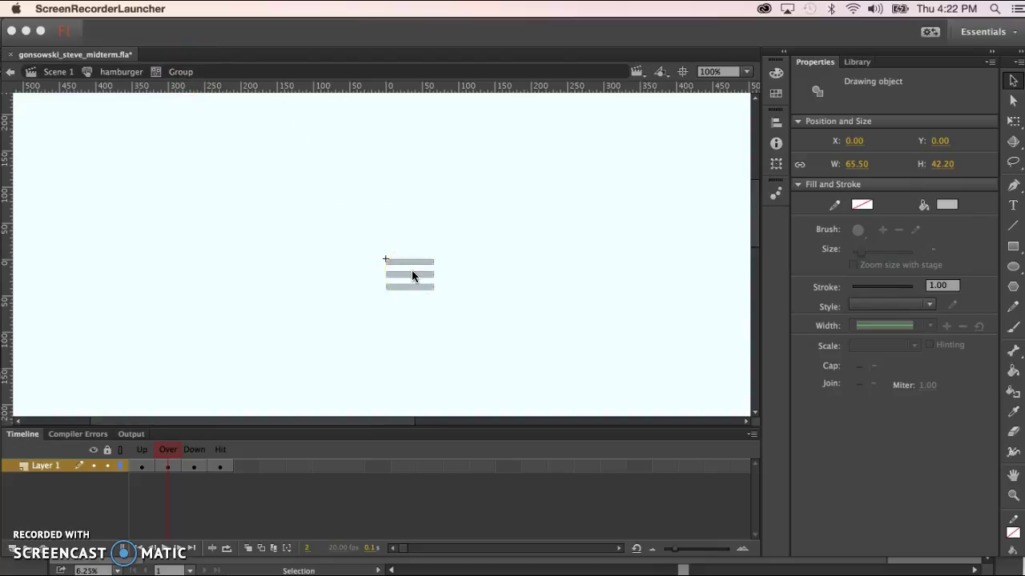
{"action": "left_click", "coordinate": [411, 271]}
{"action": "left_click", "coordinate": [946, 205]}
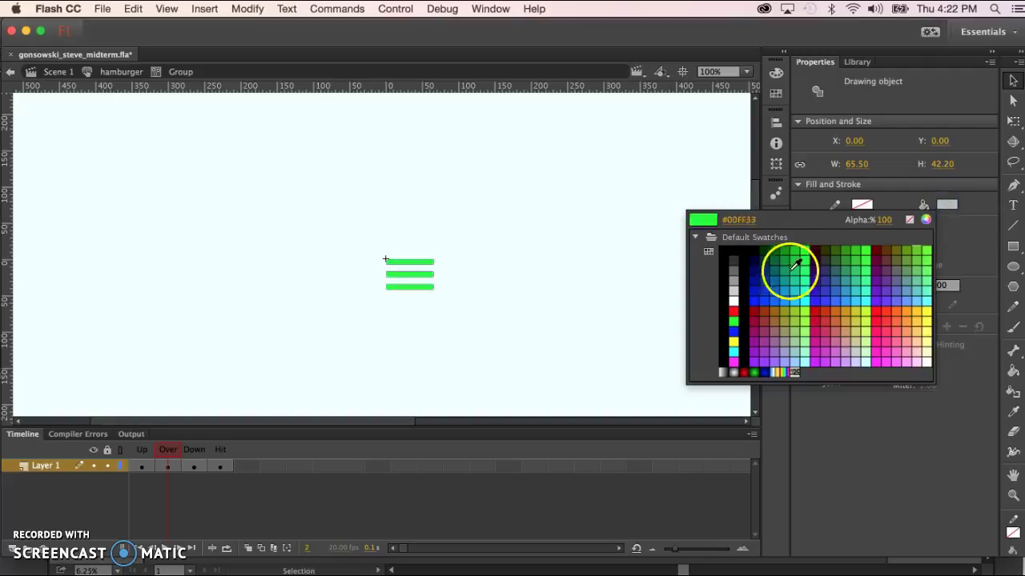
{"action": "left_click", "coordinate": [738, 298]}
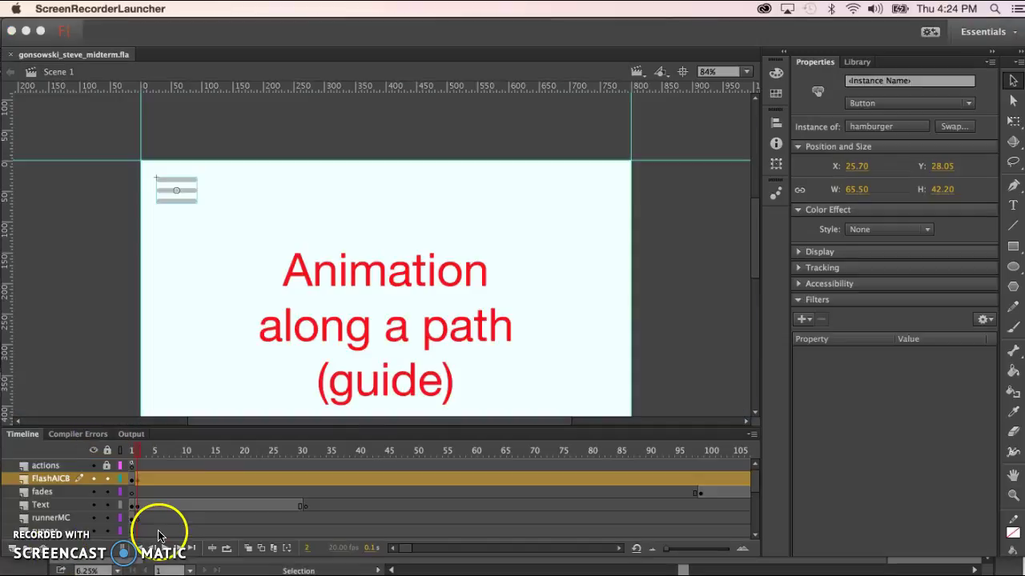
Test the movie and check the hamburger button's rollover while the animation plays
{"action": "left_click", "coordinate": [224, 291]}
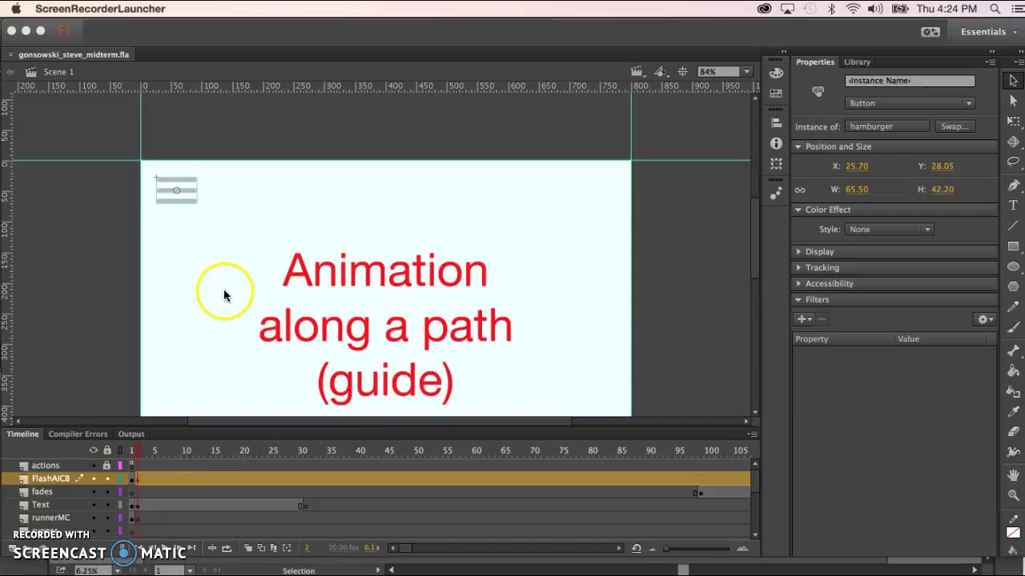
{"action": "key", "text": "super+Return"}
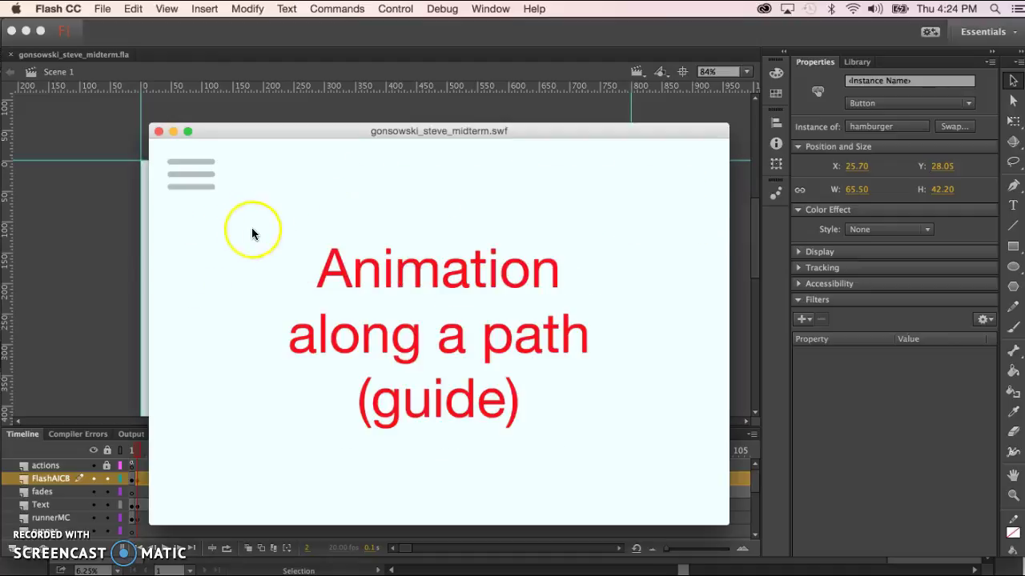
{"action": "left_click", "coordinate": [206, 194]}
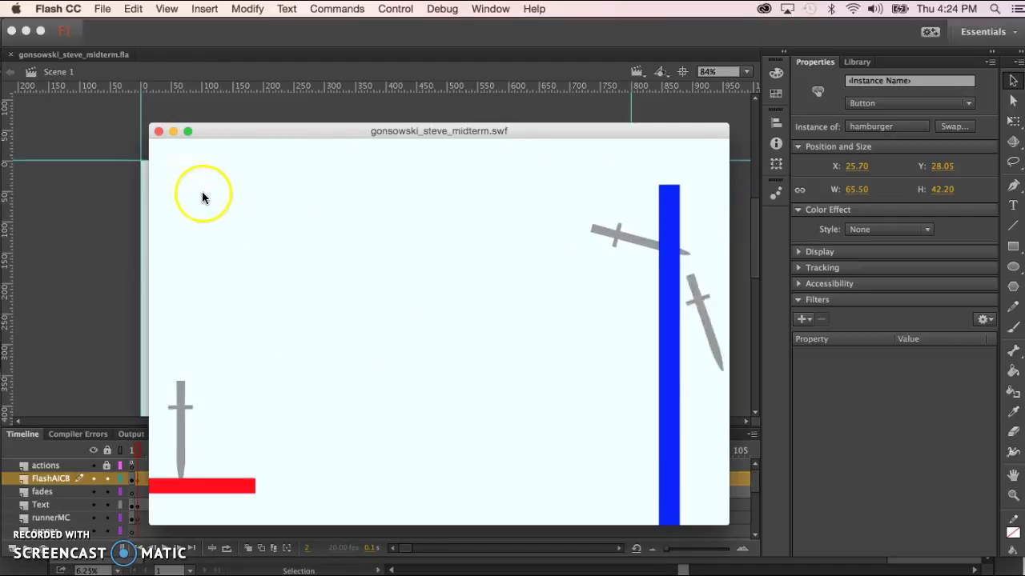
{"action": "left_click", "coordinate": [221, 233]}
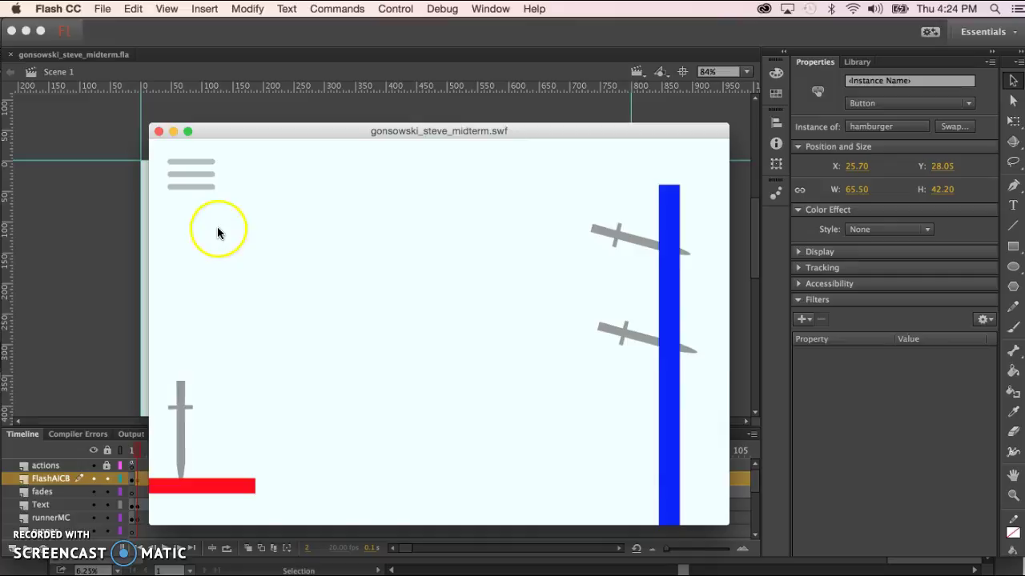
{"action": "left_click", "coordinate": [187, 315]}
{"action": "left_click", "coordinate": [174, 385]}
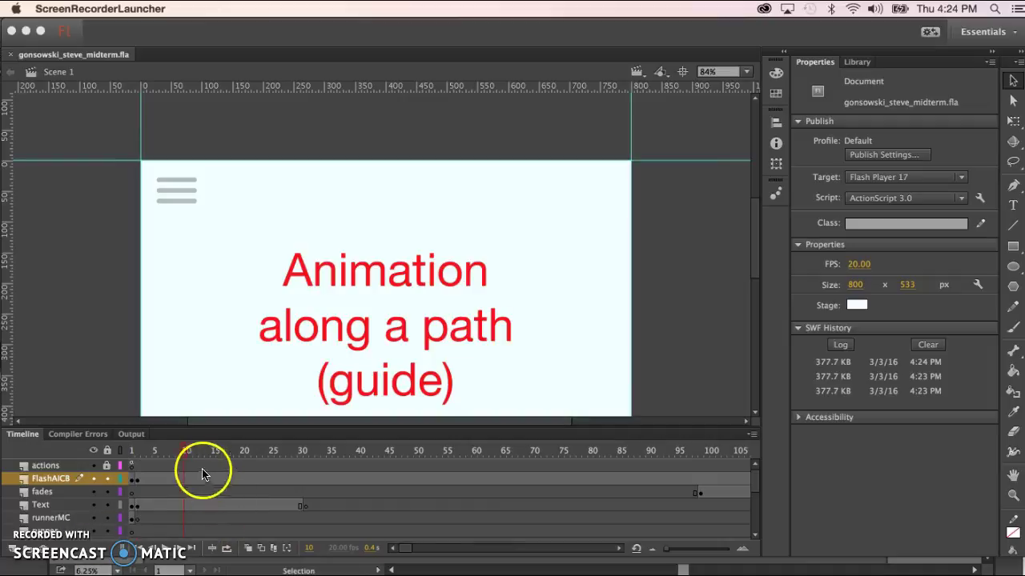
Clear the keyframe at frame 119 of the FlashAICB layer, where the easing section begins
{"action": "left_click", "coordinate": [186, 452]}
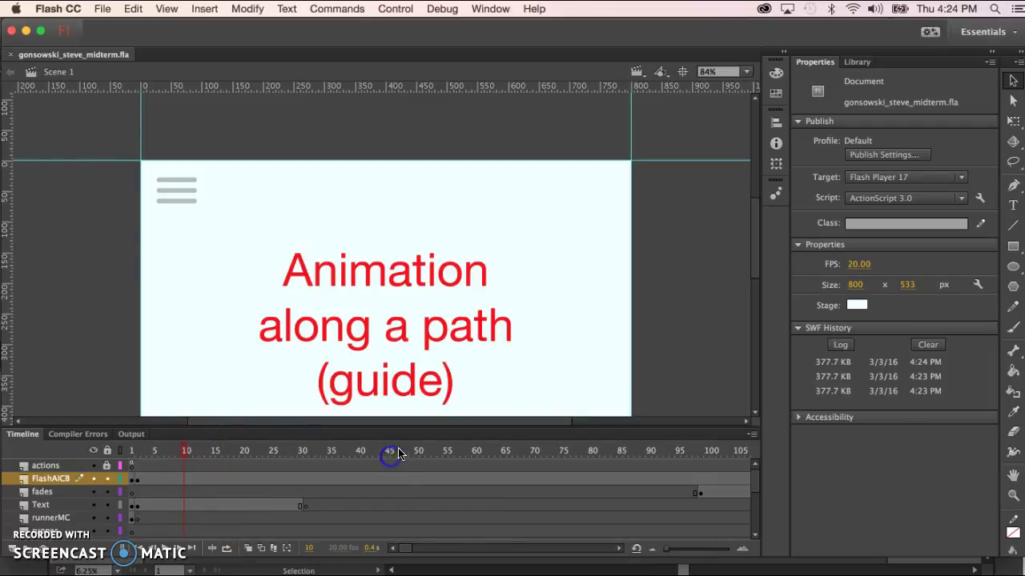
{"action": "left_click_drag", "start_coordinate": [403, 453], "coordinate": [447, 466]}
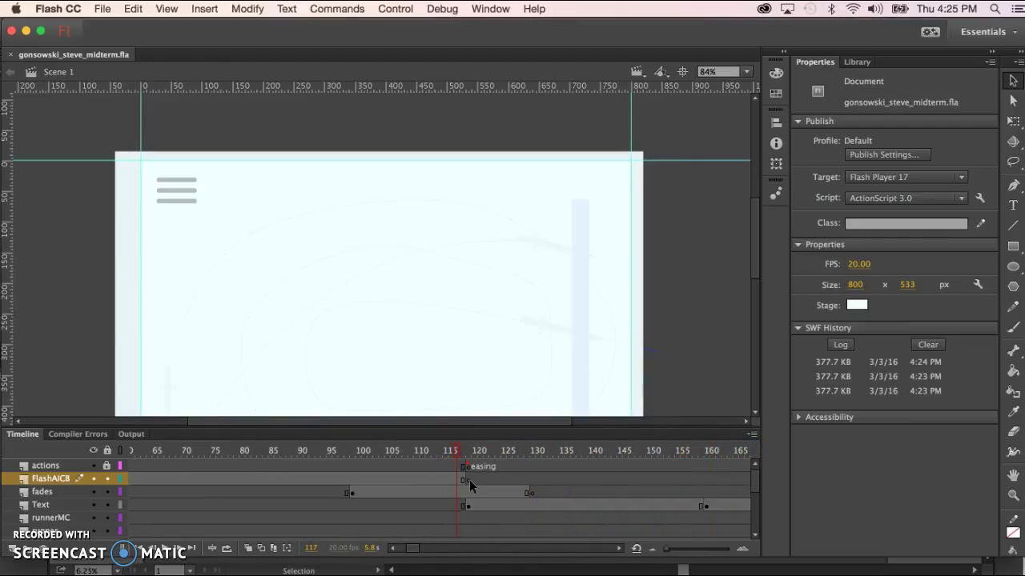
{"action": "left_click", "coordinate": [469, 480]}
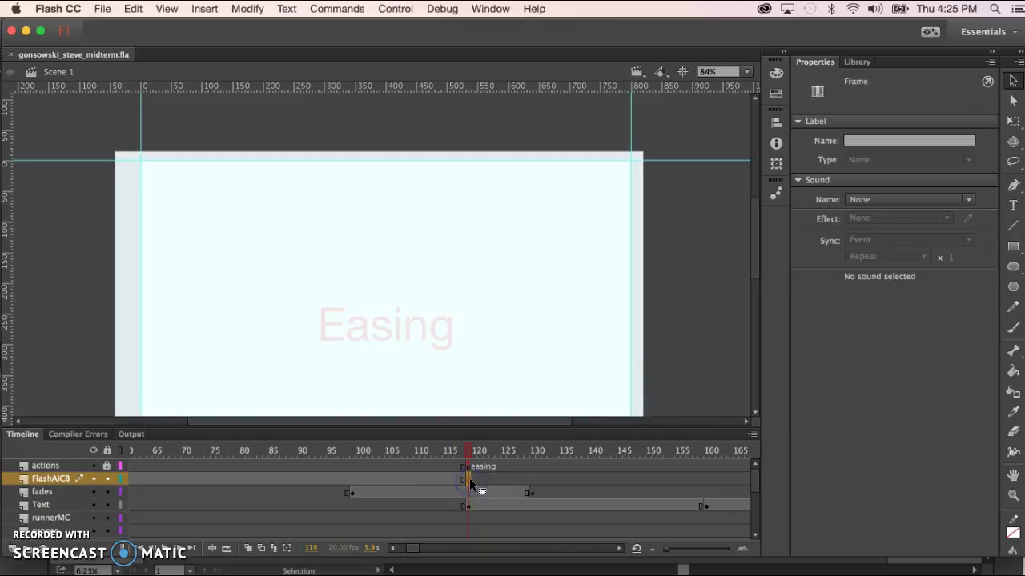
{"action": "left_click", "coordinate": [469, 479]}
{"action": "right_click", "coordinate": [467, 478]}
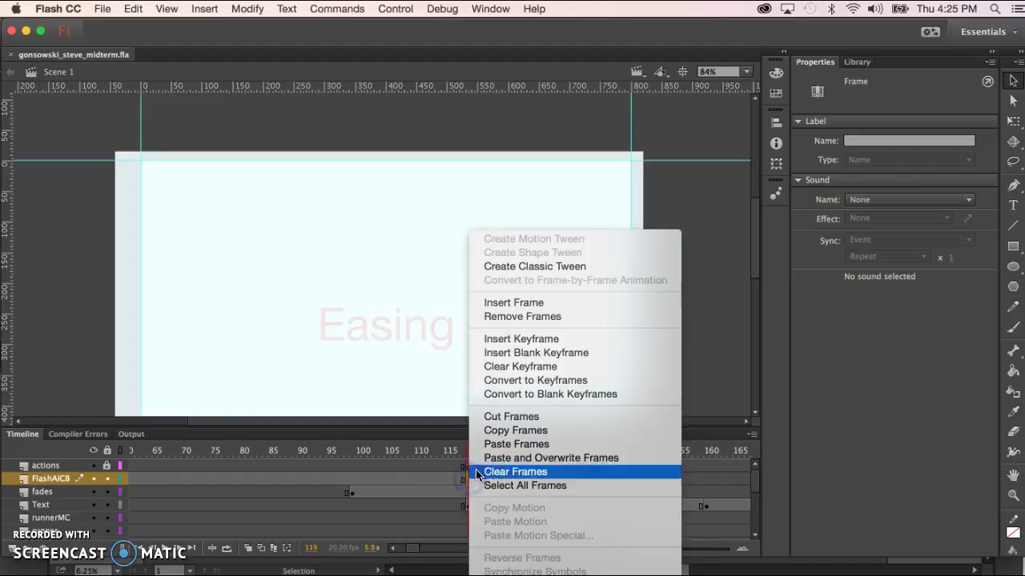
{"action": "left_click", "coordinate": [532, 368]}
Extend the FlashAICB layer to frame 1090, the end of the presentation, to keep the hamburger button on stage
{"action": "left_click_drag", "start_coordinate": [469, 451], "coordinate": [415, 493]}
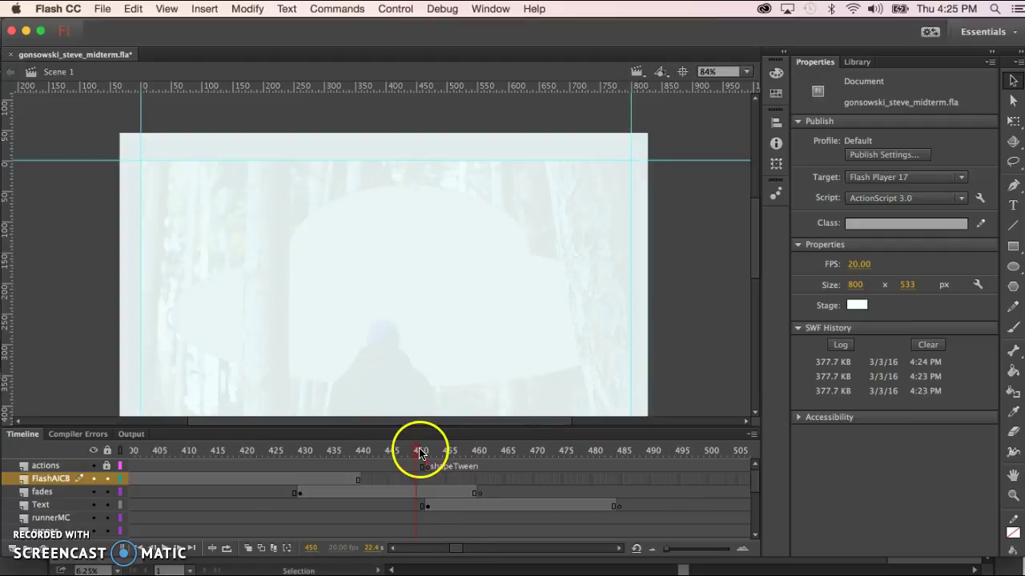
{"action": "left_click", "coordinate": [565, 450]}
{"action": "left_click_drag", "start_coordinate": [565, 451], "coordinate": [688, 453]}
{"action": "left_click", "coordinate": [746, 454]}
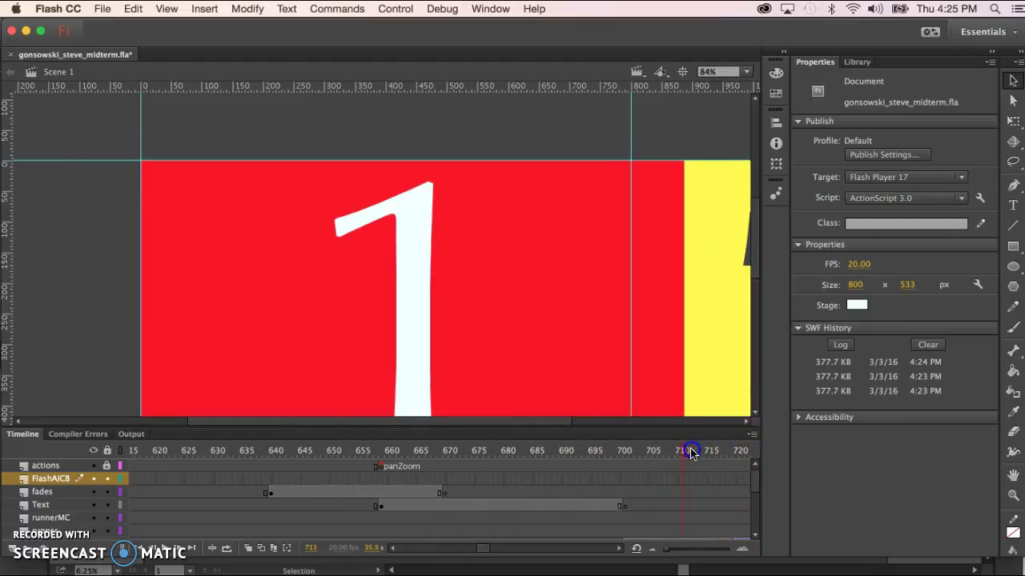
{"action": "left_click", "coordinate": [179, 551]}
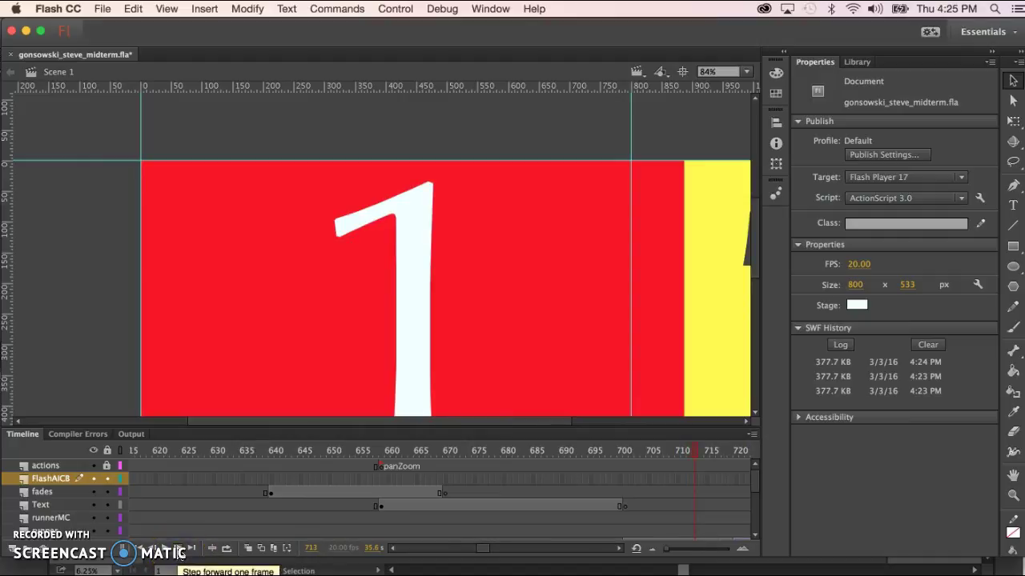
{"action": "left_click", "coordinate": [178, 551]}
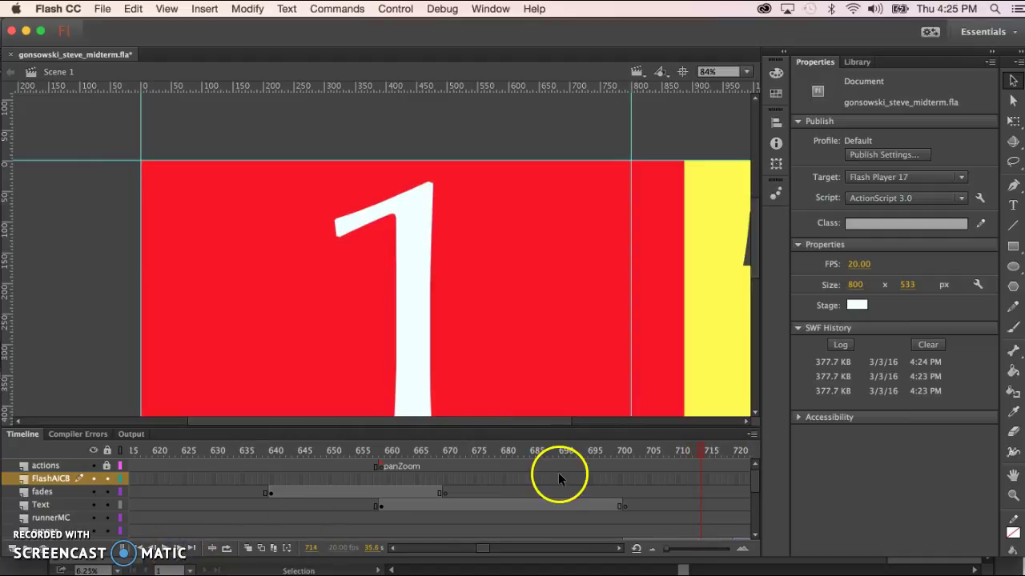
{"action": "left_click", "coordinate": [192, 551]}
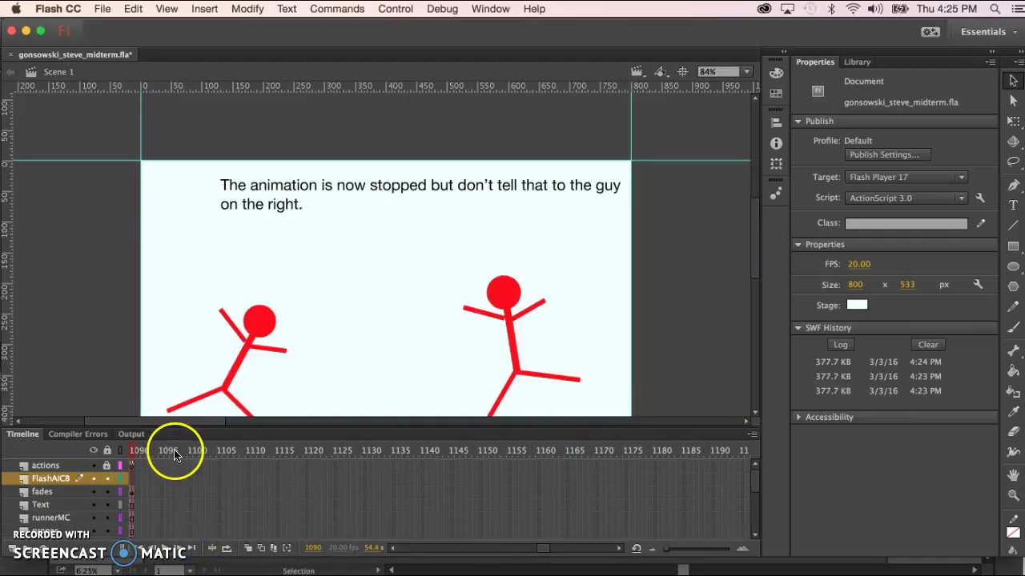
{"action": "left_click_drag", "start_coordinate": [124, 458], "coordinate": [120, 457]}
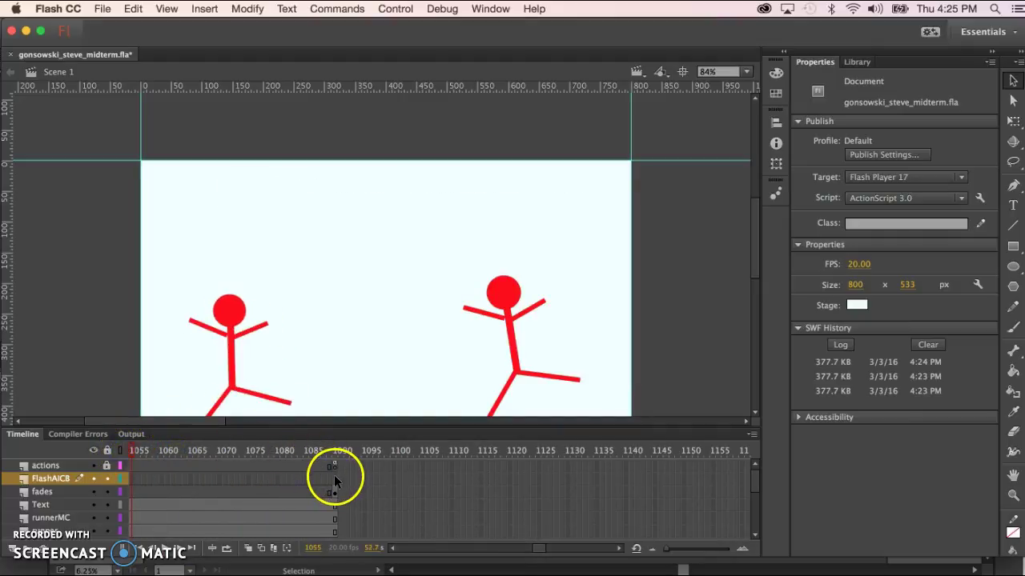
{"action": "left_click", "coordinate": [332, 476]}
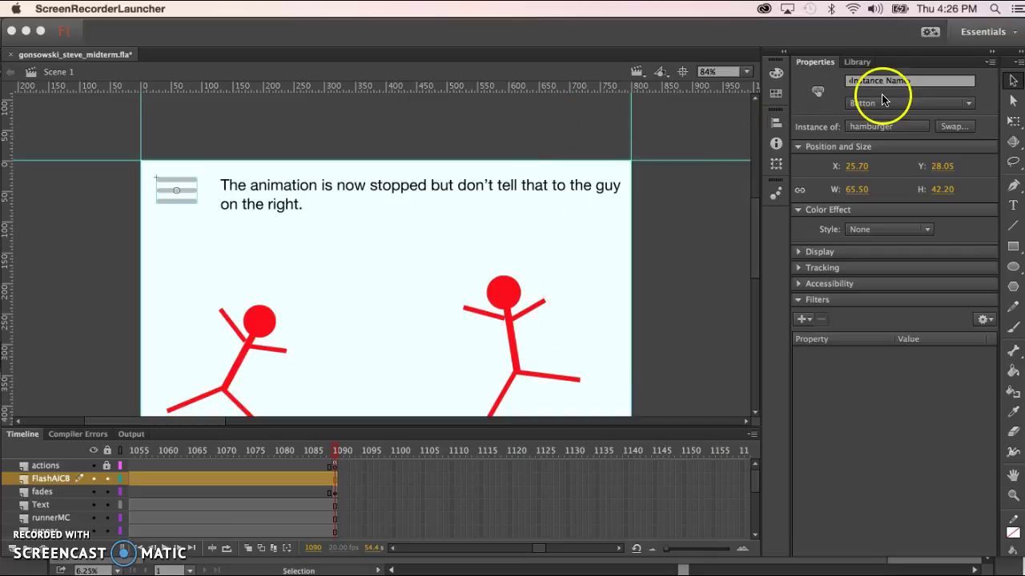
Give the hamburger button the instance name hamb_btn
{"action": "left_click", "coordinate": [874, 82]}
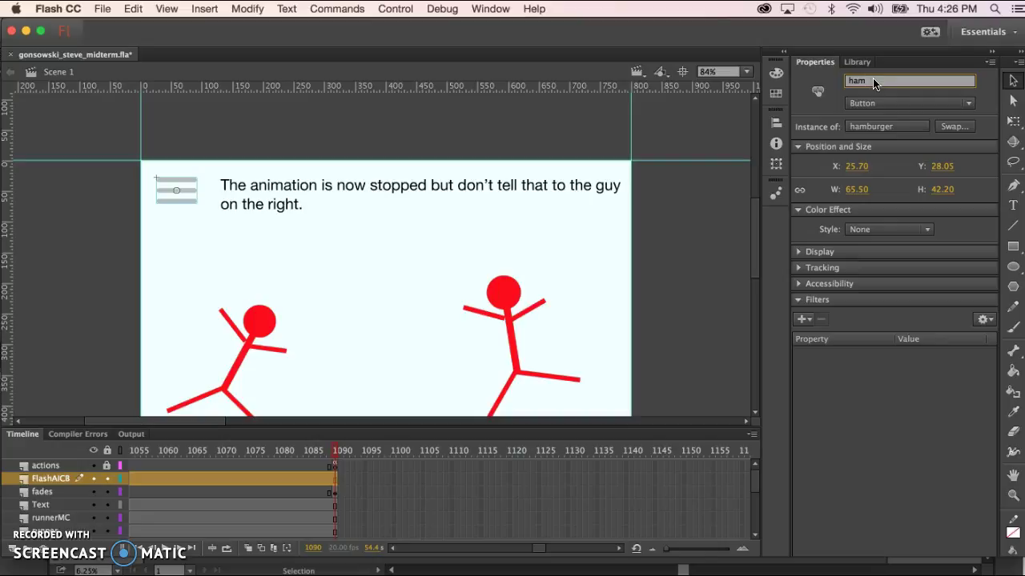
{"action": "type", "text": "hamb"}
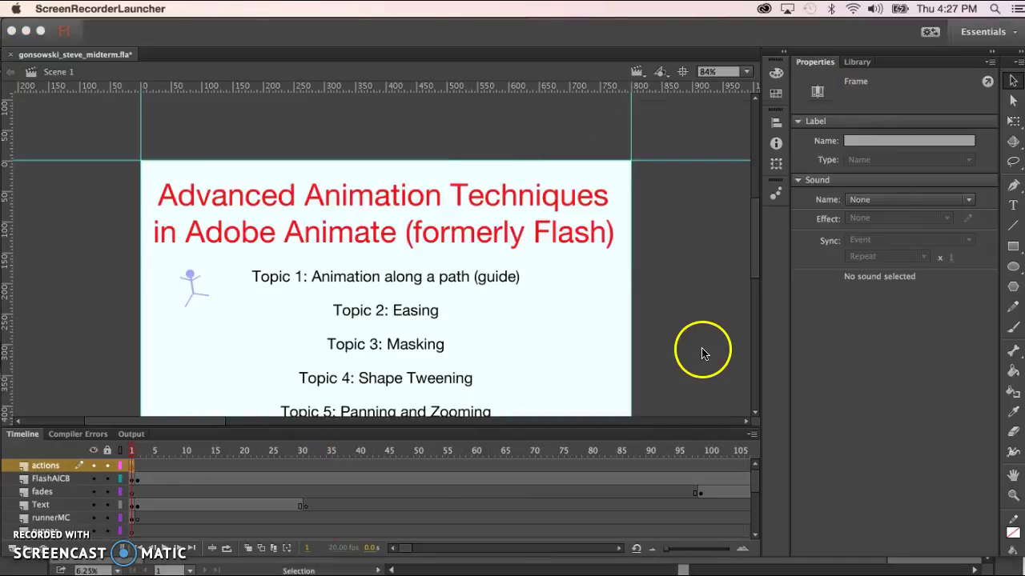
In the frame 1 script, duplicate the invis_btn click listener and its function at the end of the code
{"action": "left_click", "coordinate": [702, 350]}
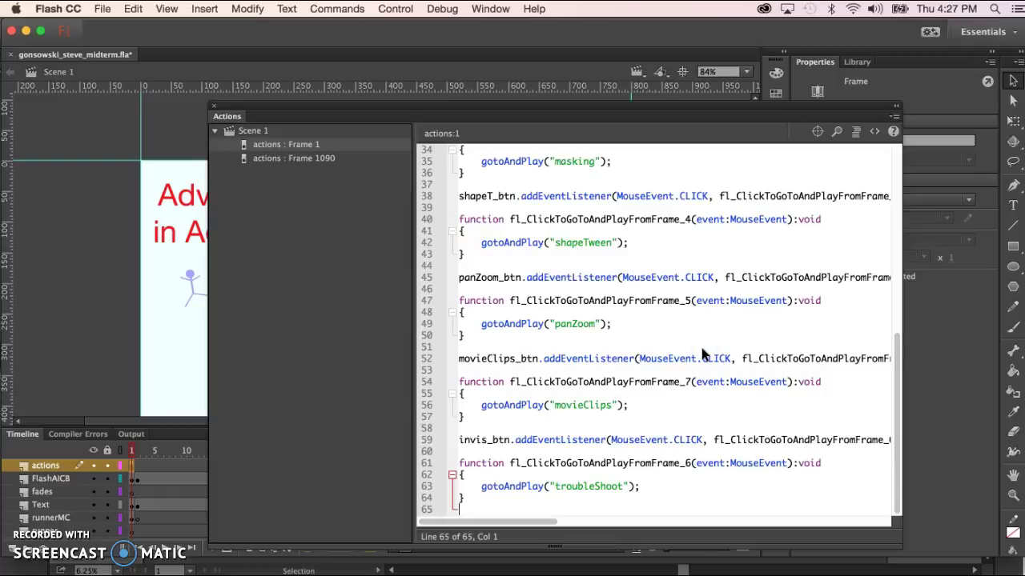
{"action": "left_click", "coordinate": [590, 364]}
{"action": "left_click", "coordinate": [583, 391]}
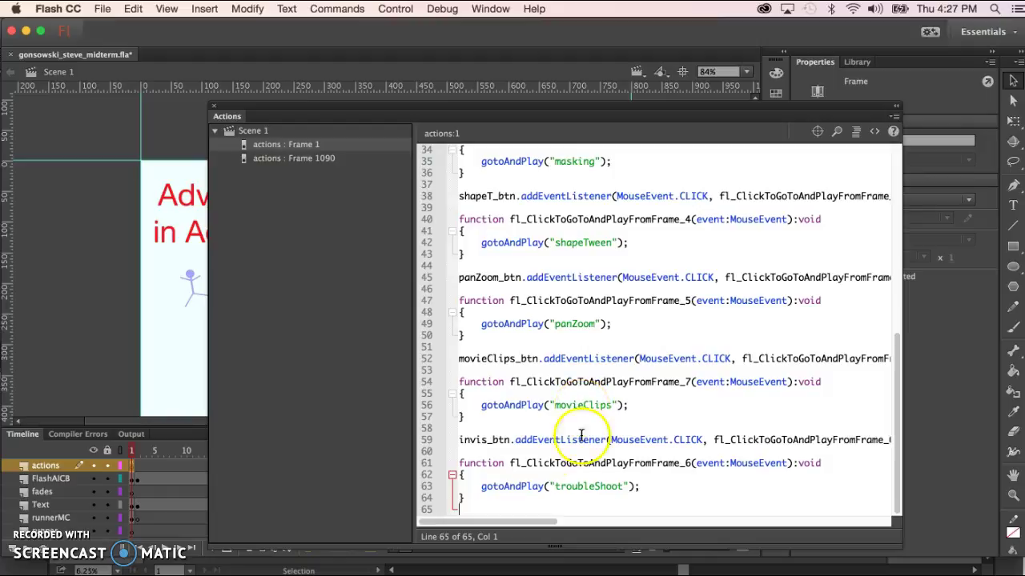
{"action": "left_click_drag", "start_coordinate": [565, 487], "coordinate": [606, 493]}
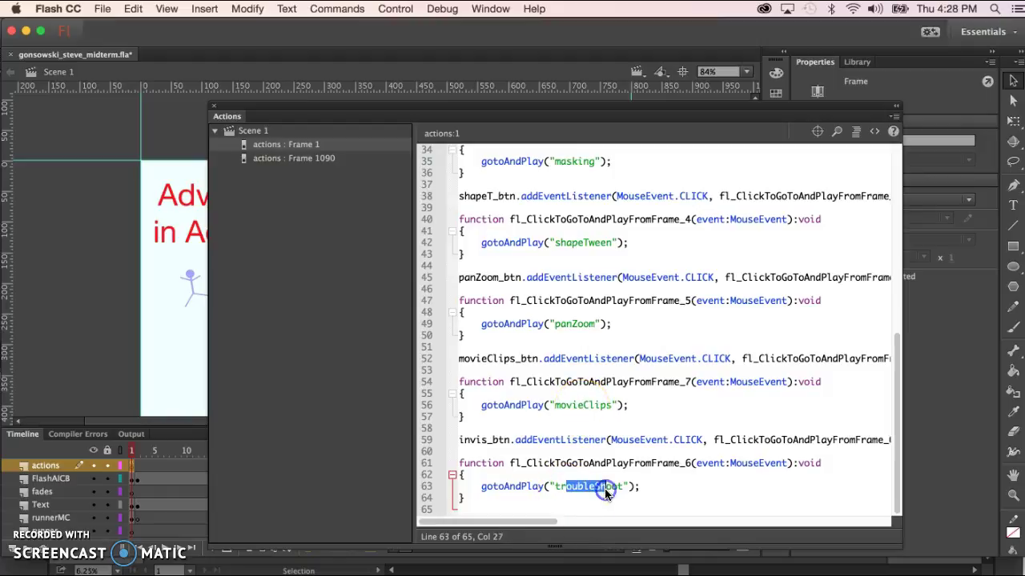
{"action": "left_click_drag", "start_coordinate": [480, 487], "coordinate": [528, 491]}
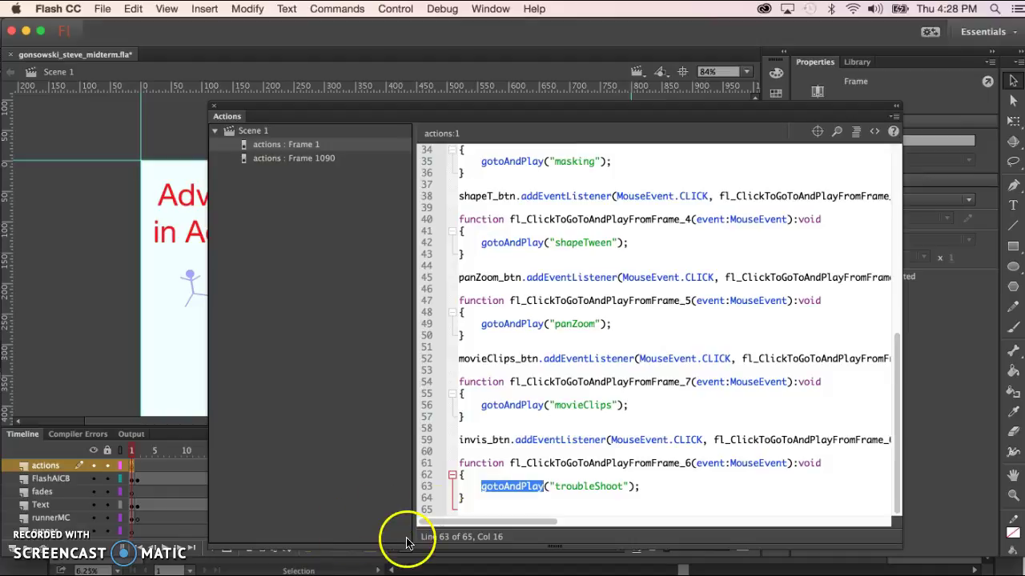
{"action": "left_click_drag", "start_coordinate": [460, 439], "coordinate": [658, 511]}
{"action": "key", "text": "cmd+c"}
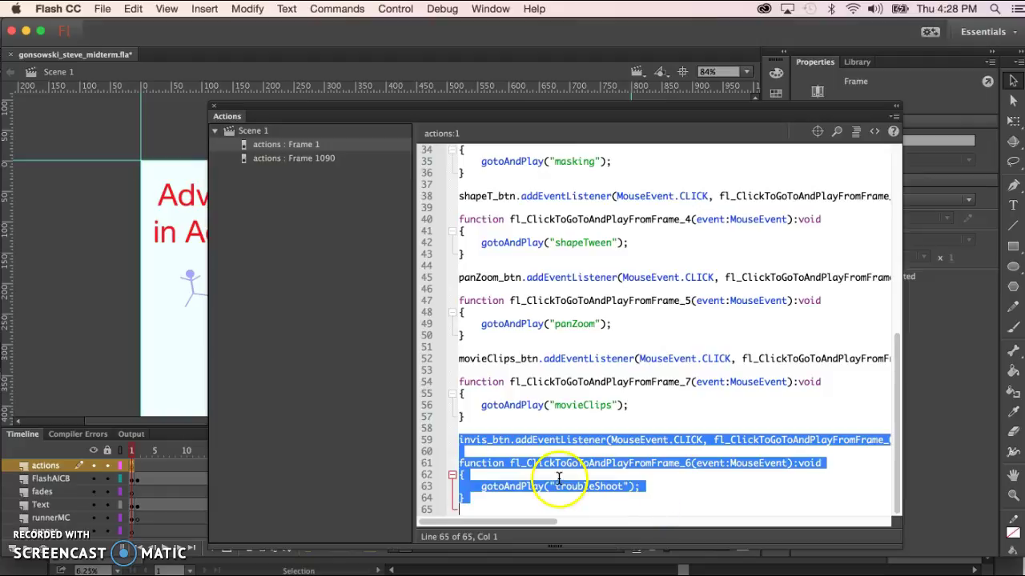
{"action": "left_click", "coordinate": [476, 498]}
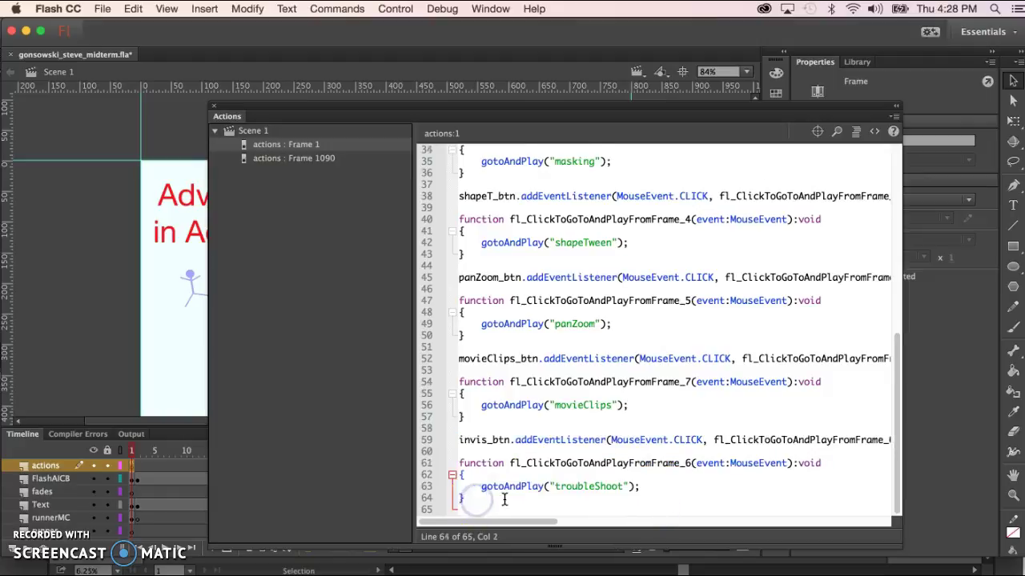
{"action": "key", "text": "Return"}
{"action": "key", "text": "Return"}
{"action": "key", "text": "cmd+v"}
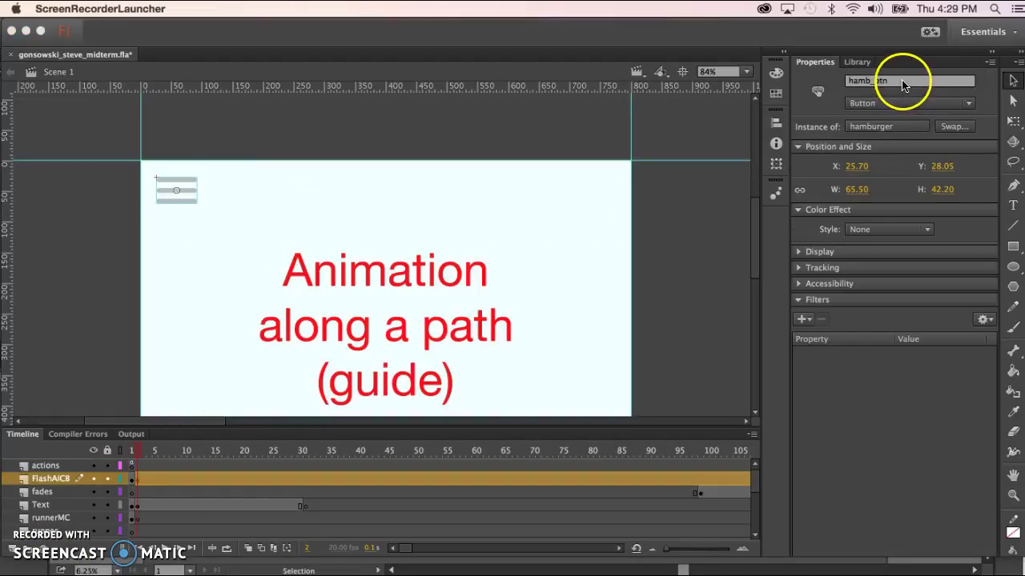
Copy the hamburger button's instance name and replace invis_btn with hamb_btn in the duplicated event listener
{"action": "left_click_drag", "start_coordinate": [903, 84], "coordinate": [818, 86]}
{"action": "key", "text": "cmd+c"}
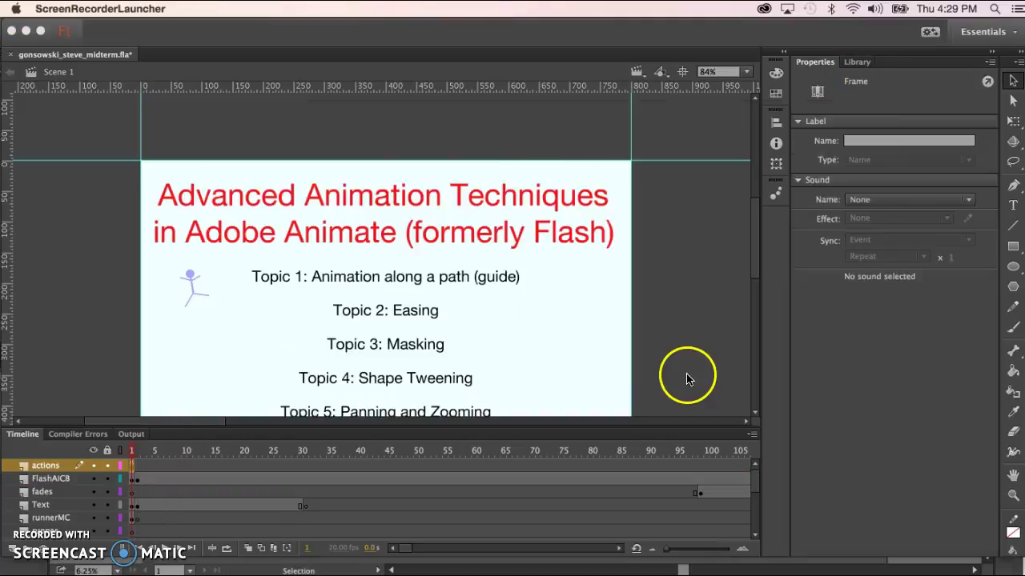
{"action": "key", "text": "F9"}
{"action": "double_click", "coordinate": [506, 426]}
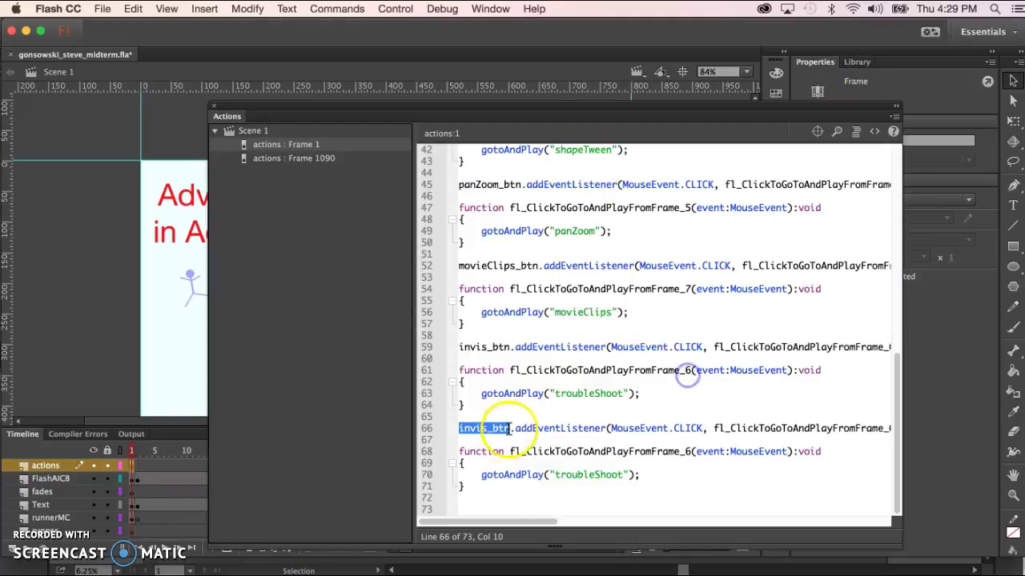
{"action": "key", "text": "cmd+v"}
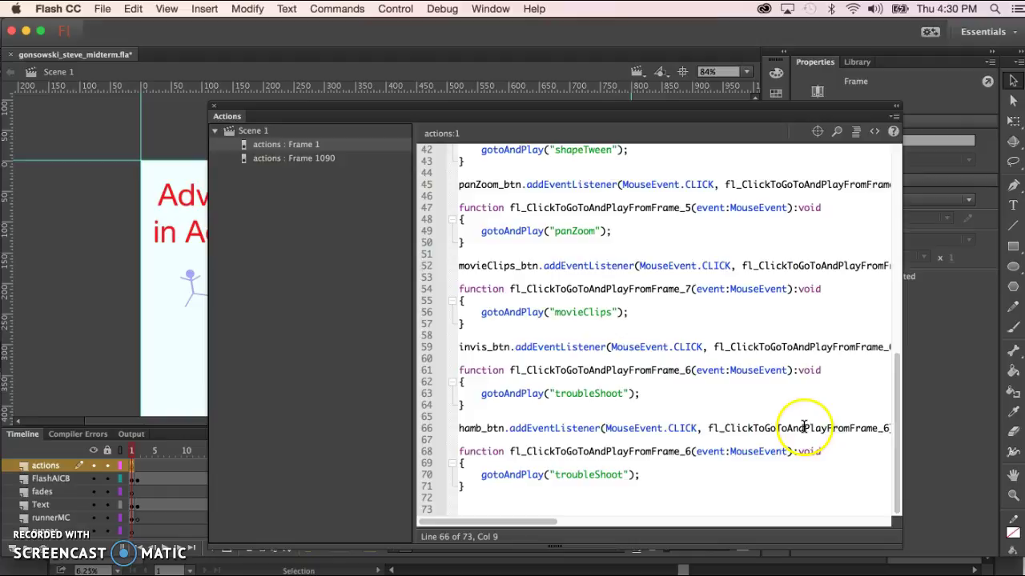
Rename the handler to fl_ClickToGoToAndStopFromFrame_1 in both the hamb_btn listener and its function
{"action": "type", "text": "Stop"}
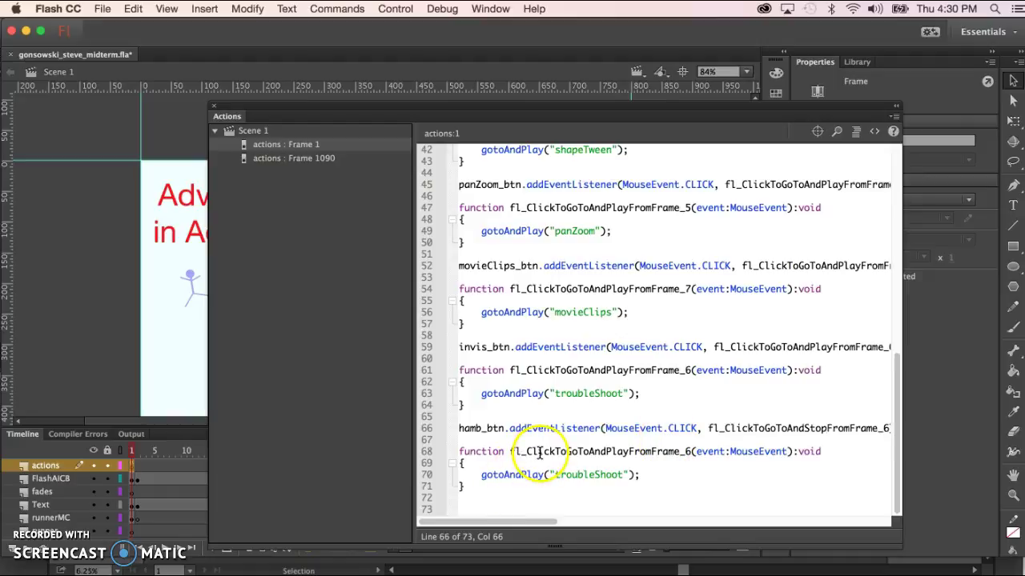
{"action": "double_click", "coordinate": [650, 450]}
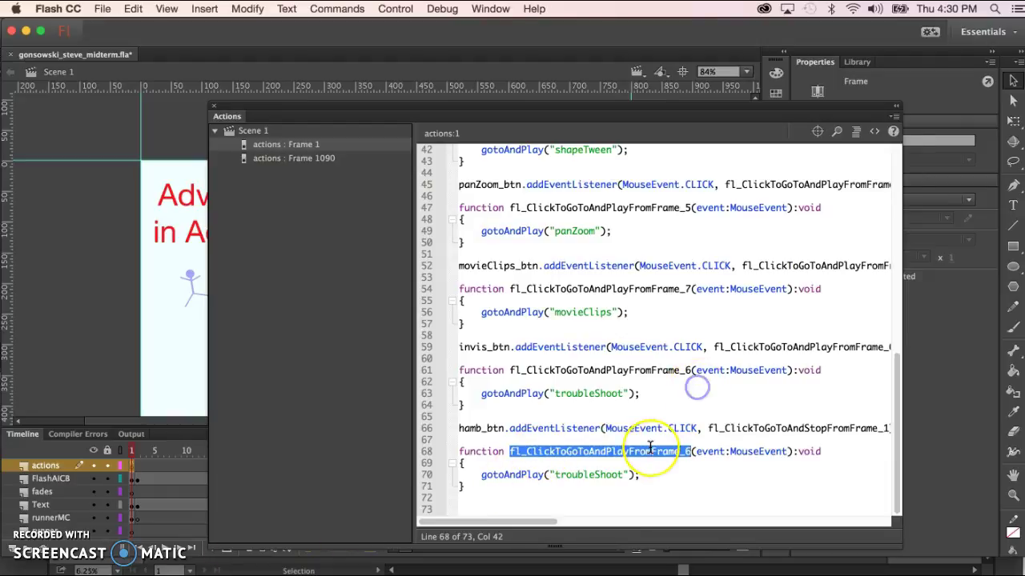
{"action": "type", "text": "fl_ClickToGoToAndStopFromFrame_1"}
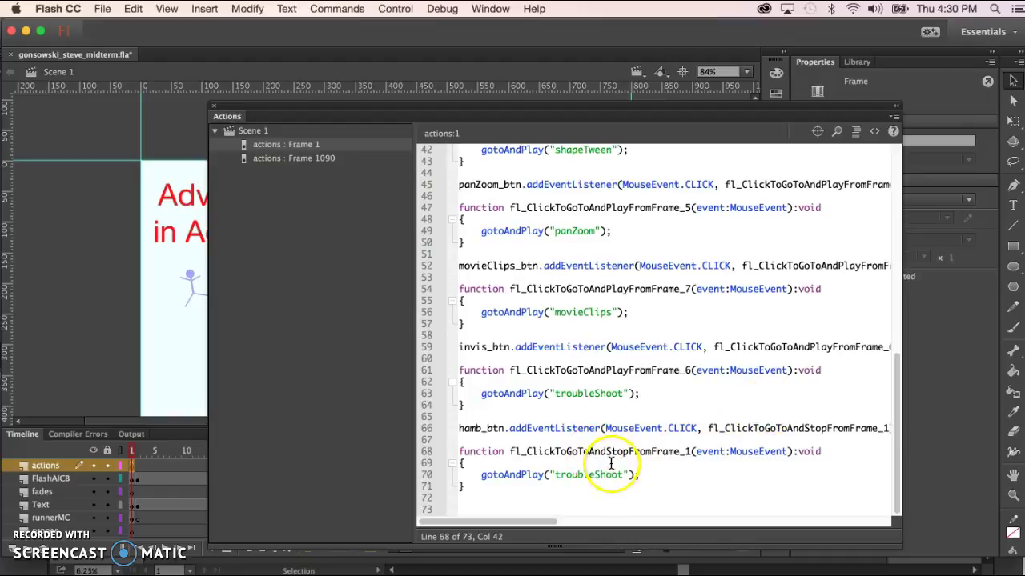
Change gotoAndPlay to gotoAndStop, with a capital S, inside the hamb_btn handler function
{"action": "left_click", "coordinate": [521, 474]}
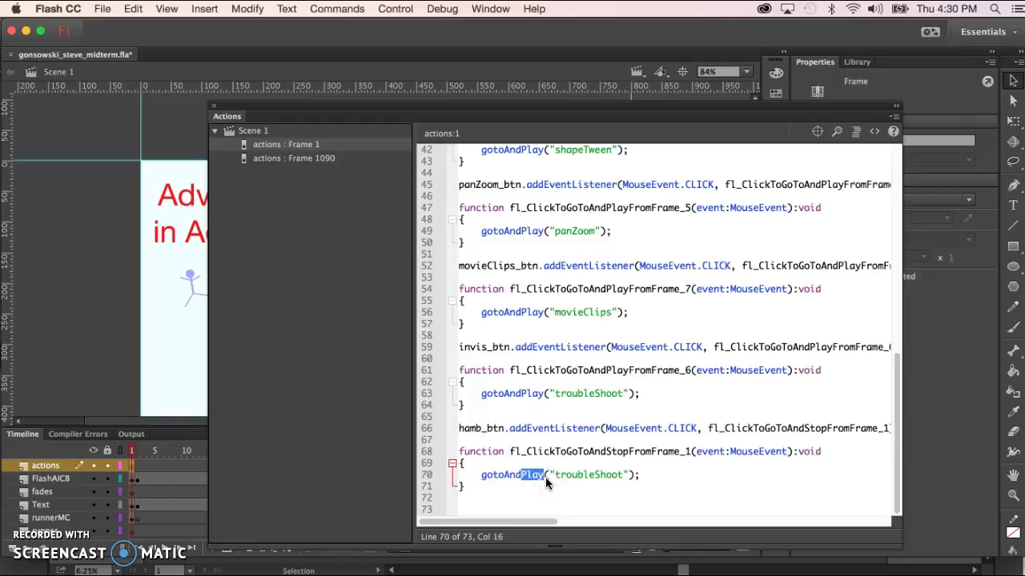
{"action": "type", "text": "stop"}
{"action": "left_click", "coordinate": [639, 475]}
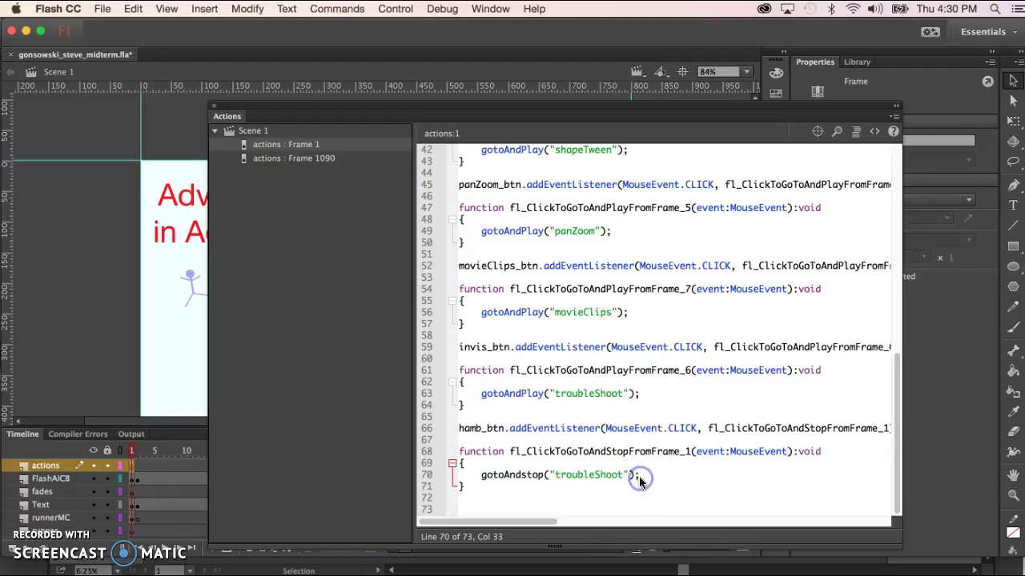
{"action": "left_click", "coordinate": [521, 474]}
{"action": "key", "text": "BackSpace"}
{"action": "type", "text": "S"}
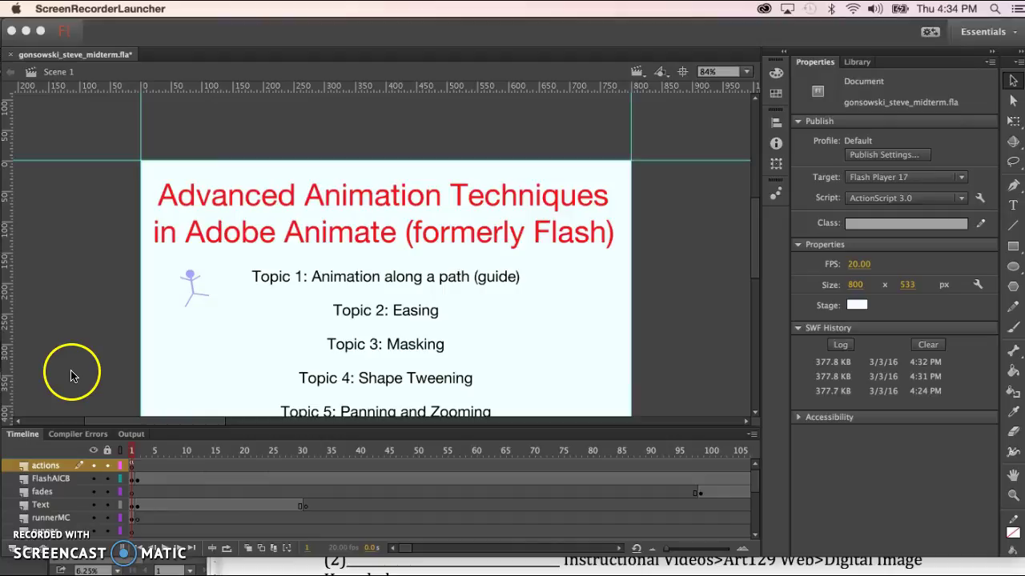
Test the movie to check the hamburger button's navigation, then close the preview
{"action": "left_click", "coordinate": [74, 374]}
{"action": "key", "text": "super+Return"}
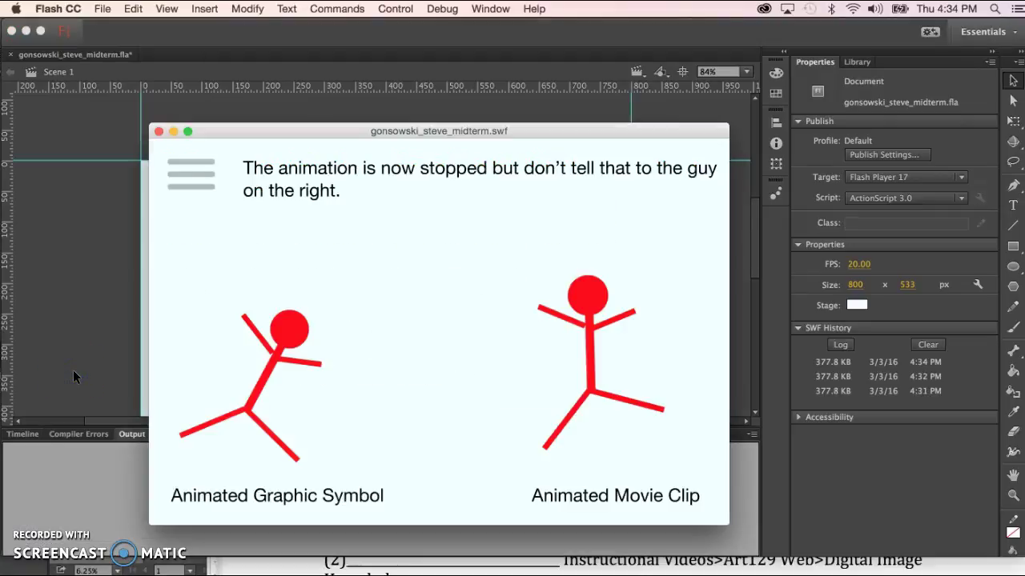
{"action": "left_click", "coordinate": [159, 131]}
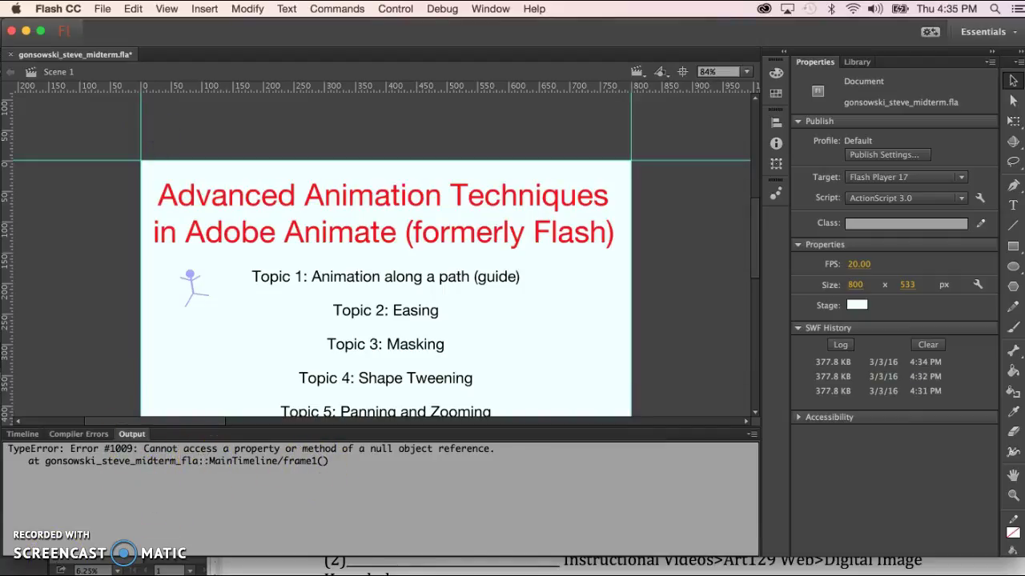
Reopen the frame 1 script of the actions layer and replace the "troubleShoot" target in gotoAndStop with frame 1
{"action": "left_click", "coordinate": [26, 434]}
{"action": "left_click", "coordinate": [133, 466]}
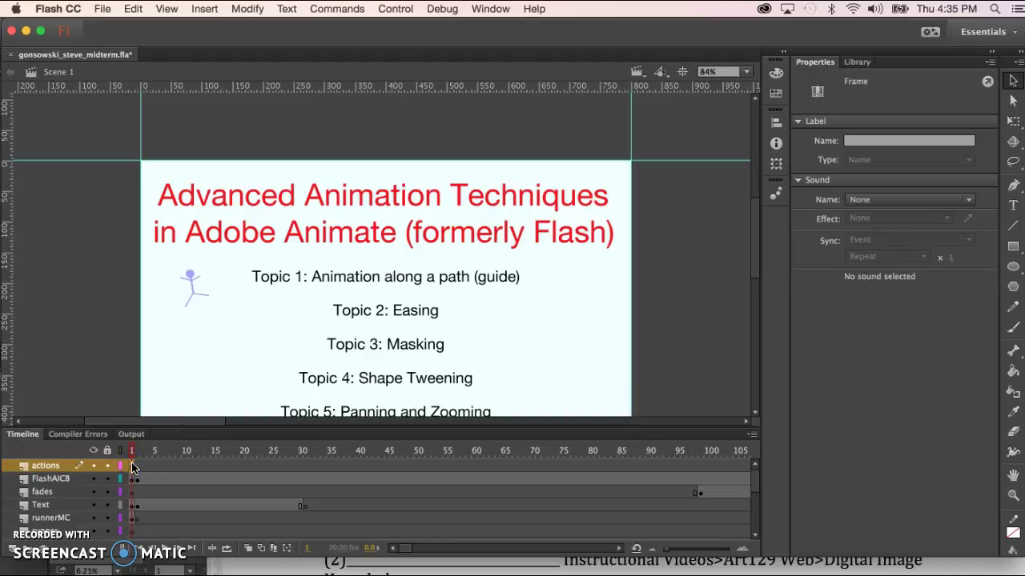
{"action": "right_click", "coordinate": [133, 467]}
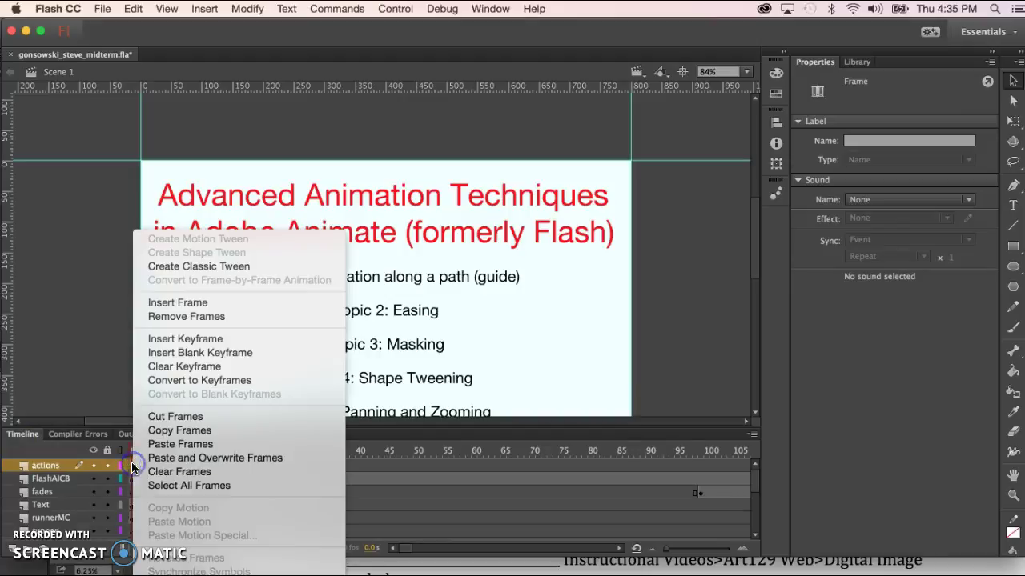
{"action": "key", "text": "F9"}
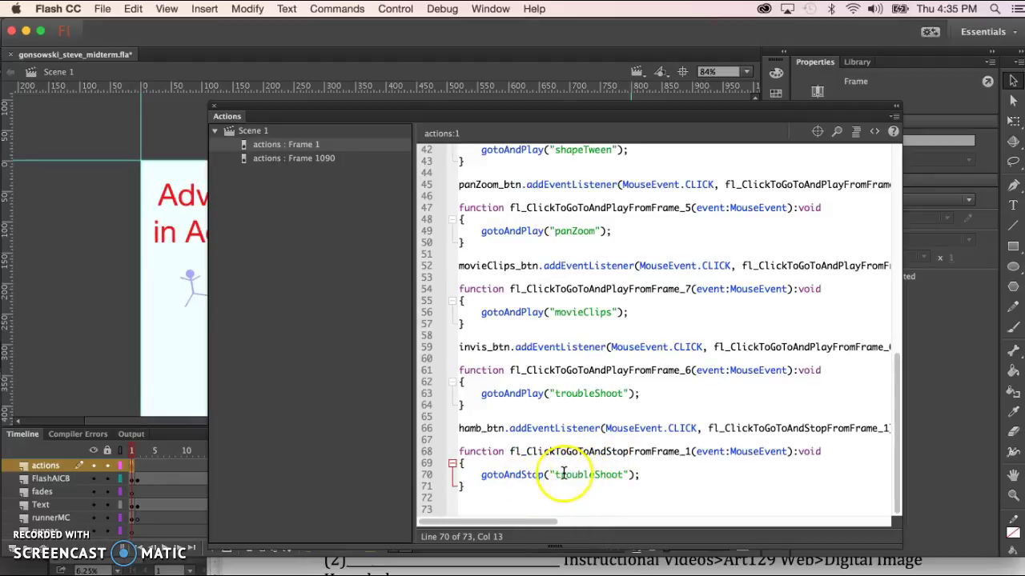
{"action": "left_click", "coordinate": [178, 551]}
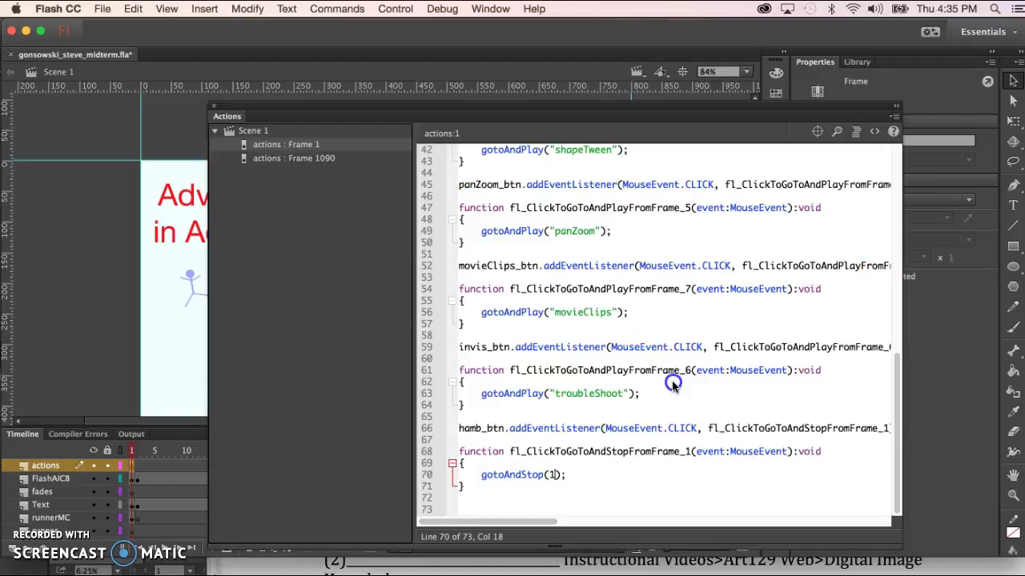